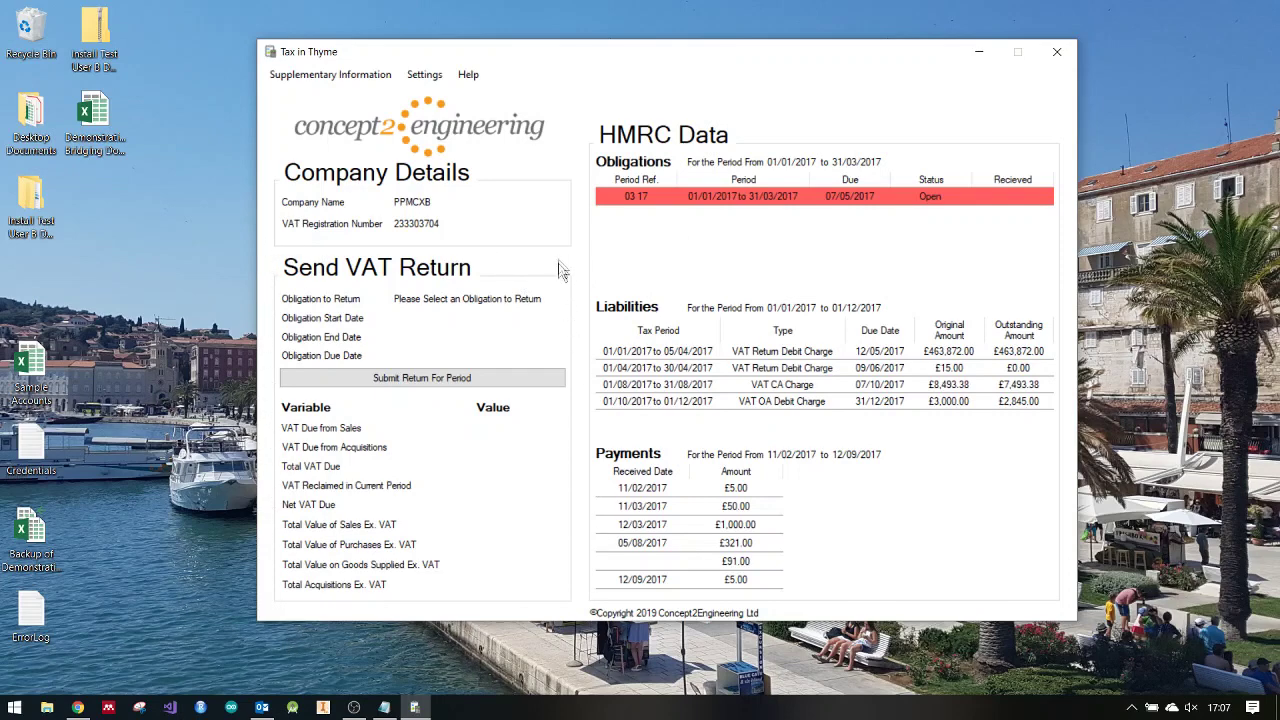
Step: Select the open 03 17 obligation as the one to return and open the Demonstration Bridging Document workbook in Excel
{"action": "left_click", "coordinate": [745, 194]}
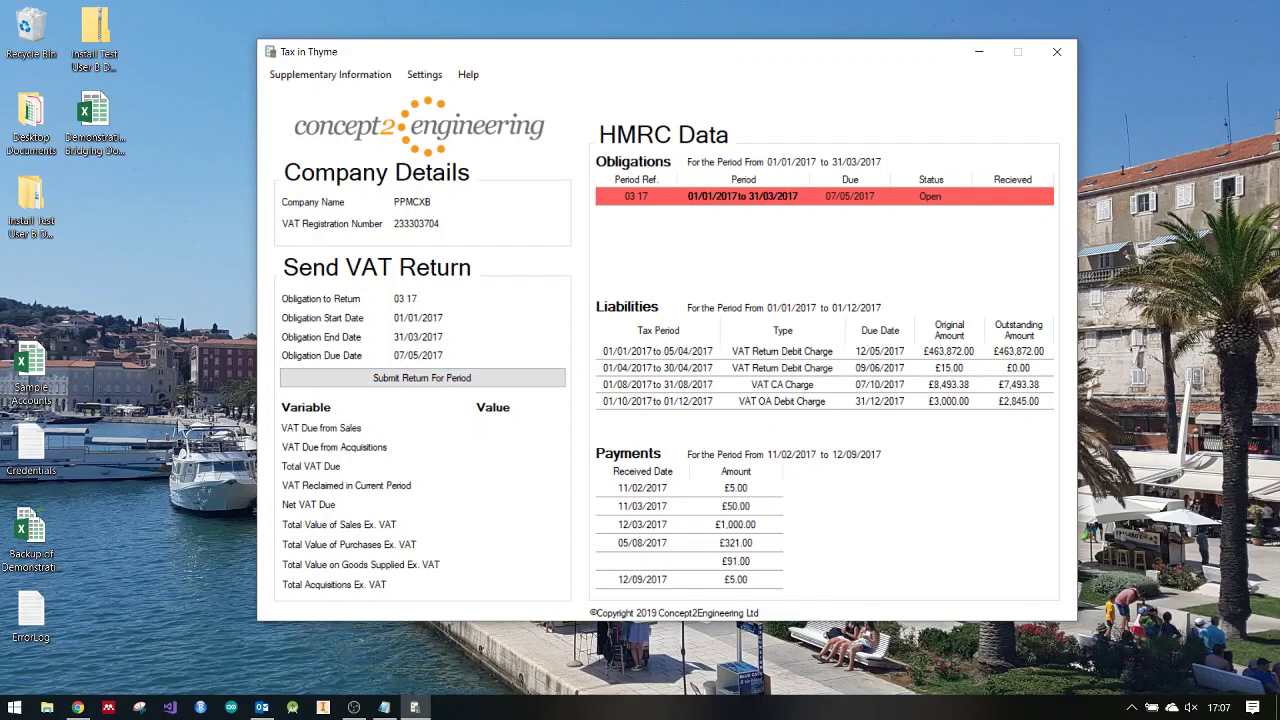
{"action": "double_click", "coordinate": [96, 127]}
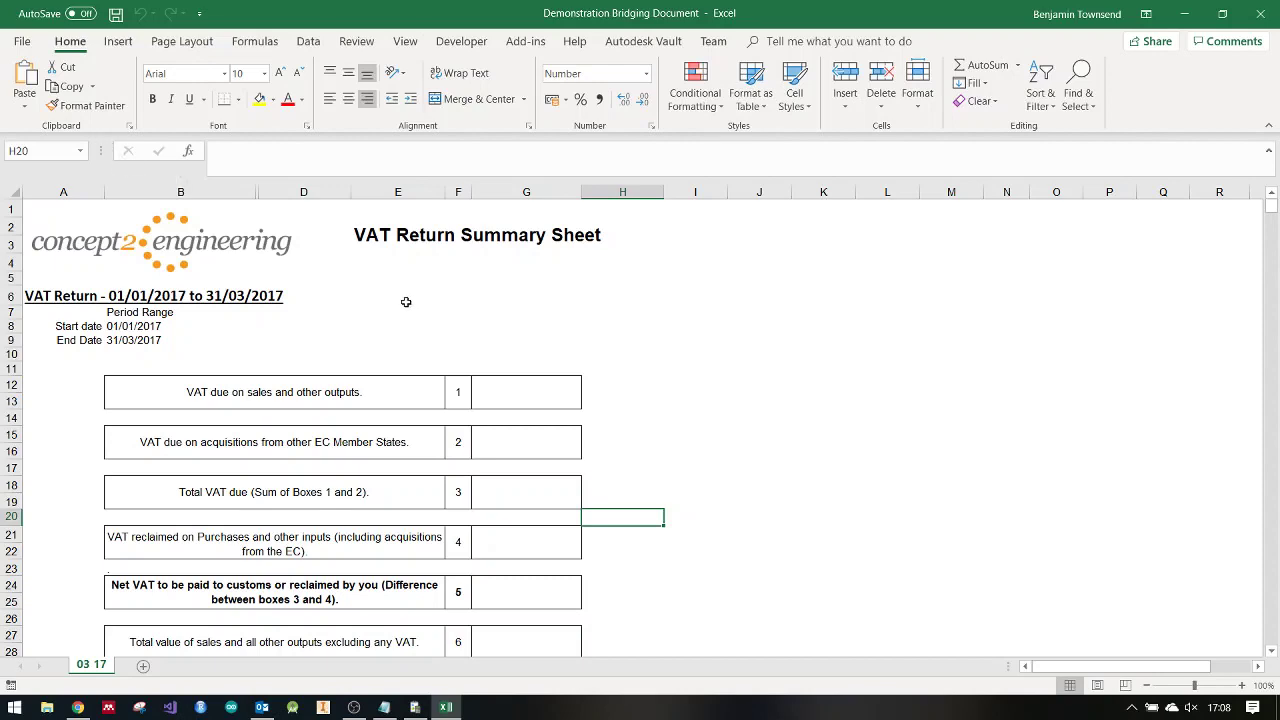
Step: Select the box 1 value cell on the VAT Return Summary Sheet and widen the Name Box to fit full cell names
{"action": "scroll", "coordinate": [430, 310], "scroll_direction": "down", "scroll_amount": 1}
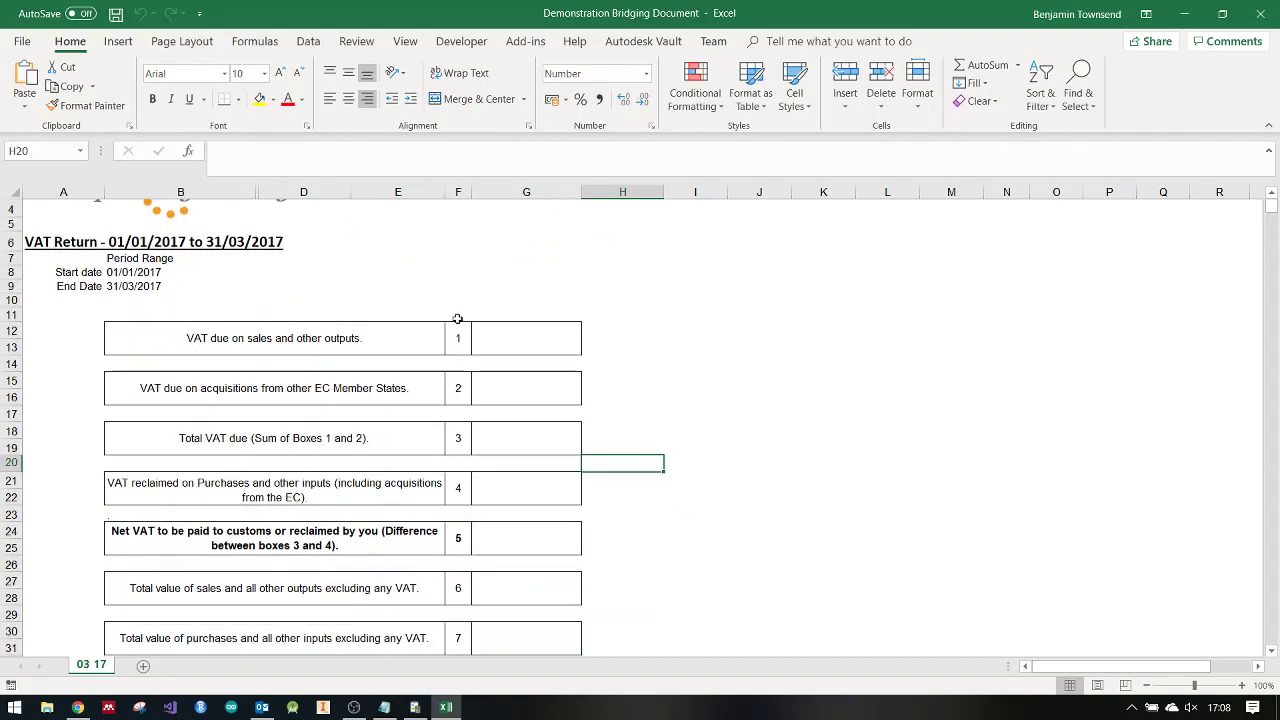
{"action": "left_click", "coordinate": [527, 338]}
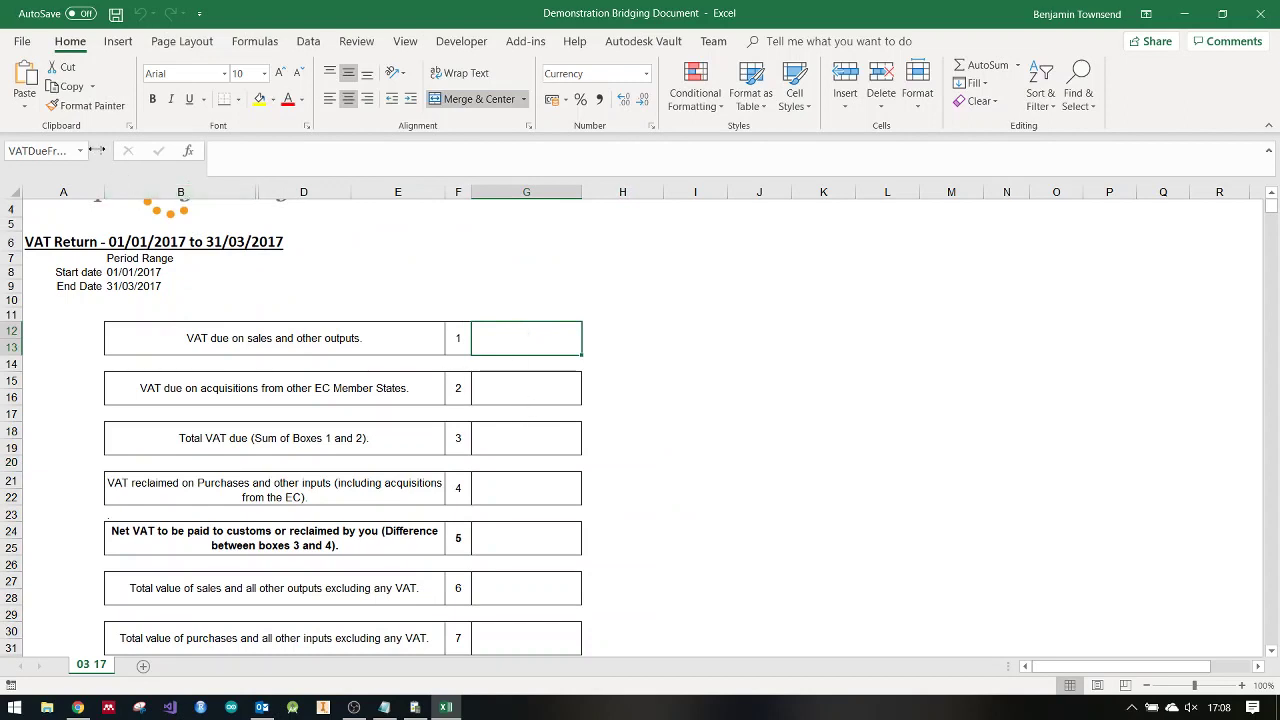
{"action": "left_click_drag", "start_coordinate": [97, 150], "coordinate": [205, 150]}
{"action": "key", "text": "shift+Tab"}
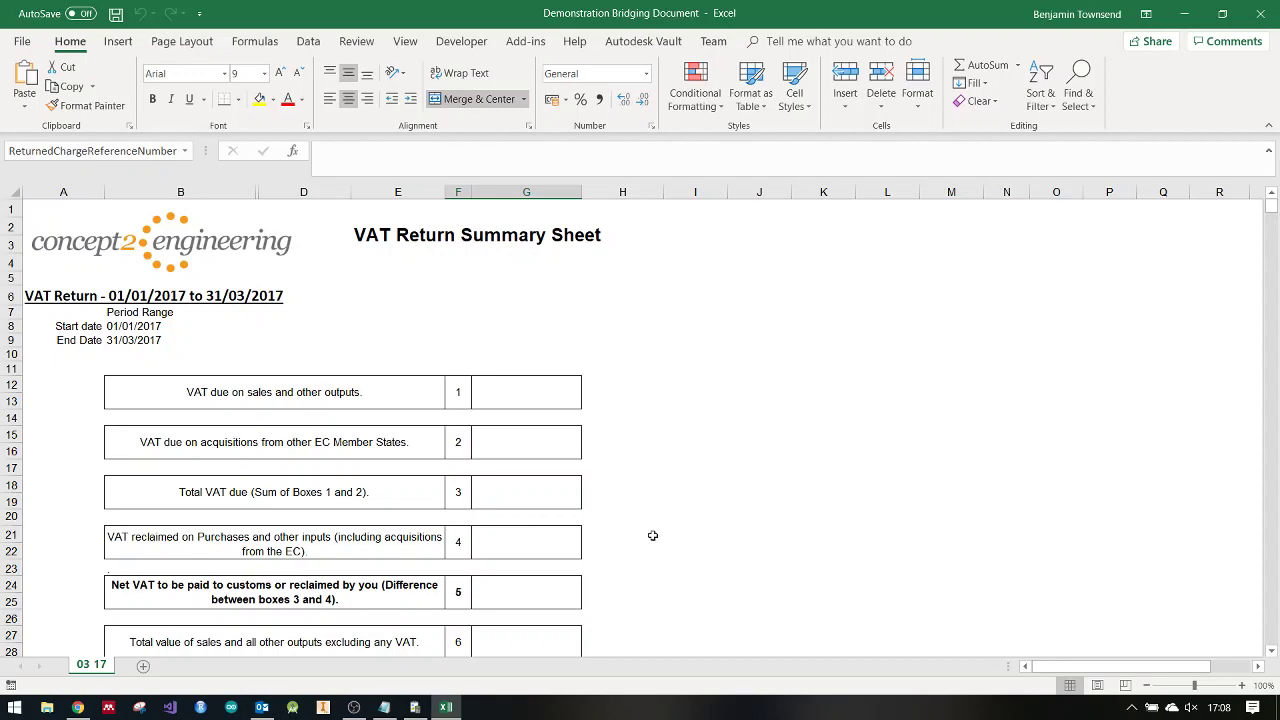
Step: Minimize the bridging document, open the Sample Accounts workbook and select the Calculated Box 6 value
{"action": "left_click", "coordinate": [1184, 13]}
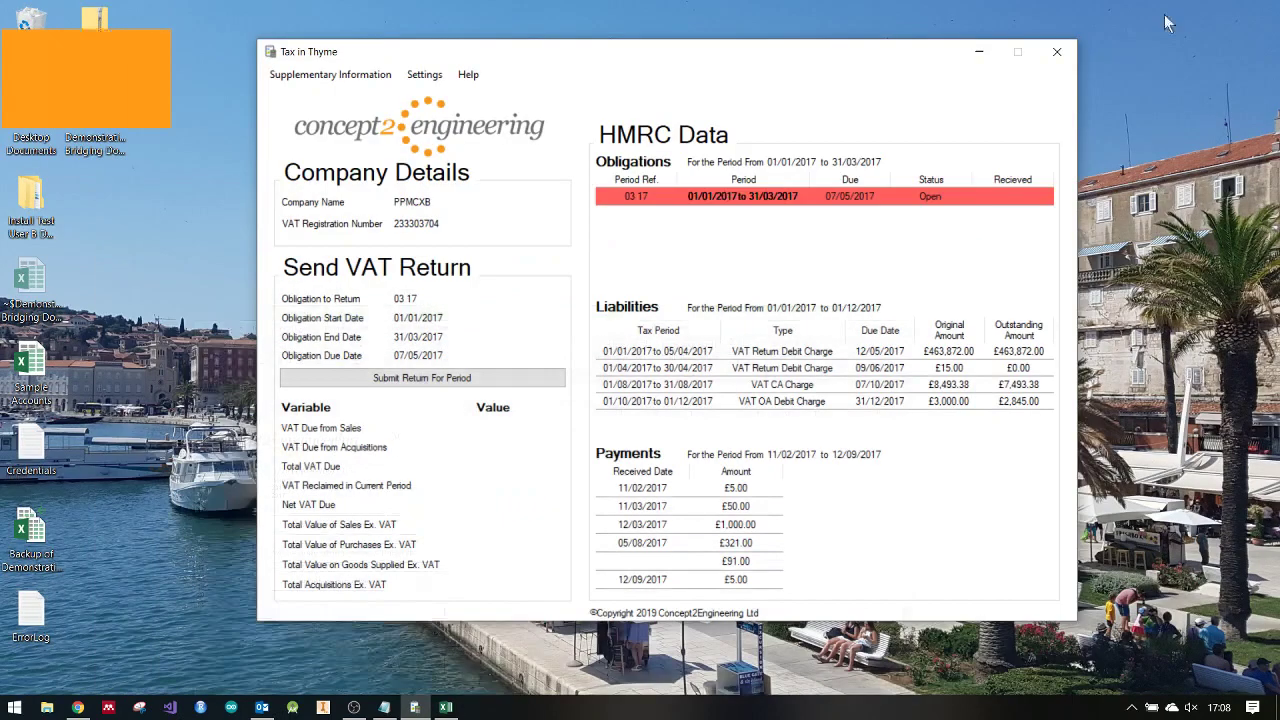
{"action": "double_click", "coordinate": [46, 358]}
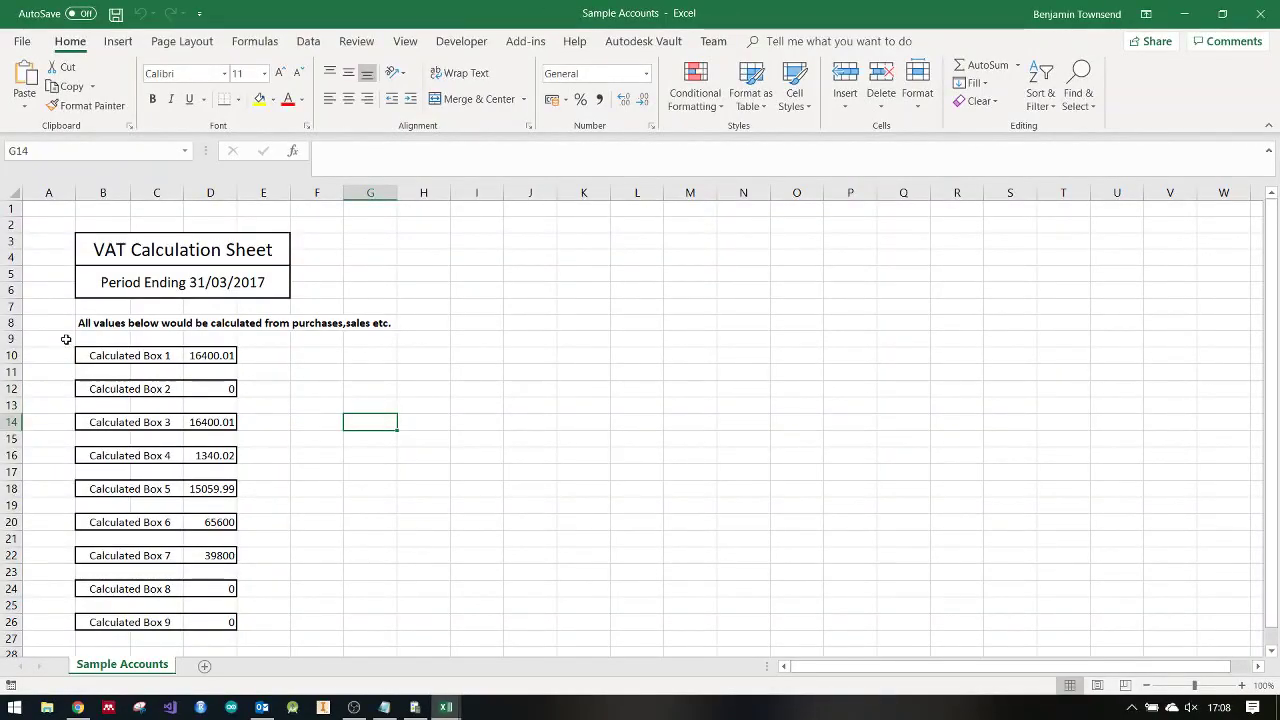
{"action": "left_click", "coordinate": [210, 522]}
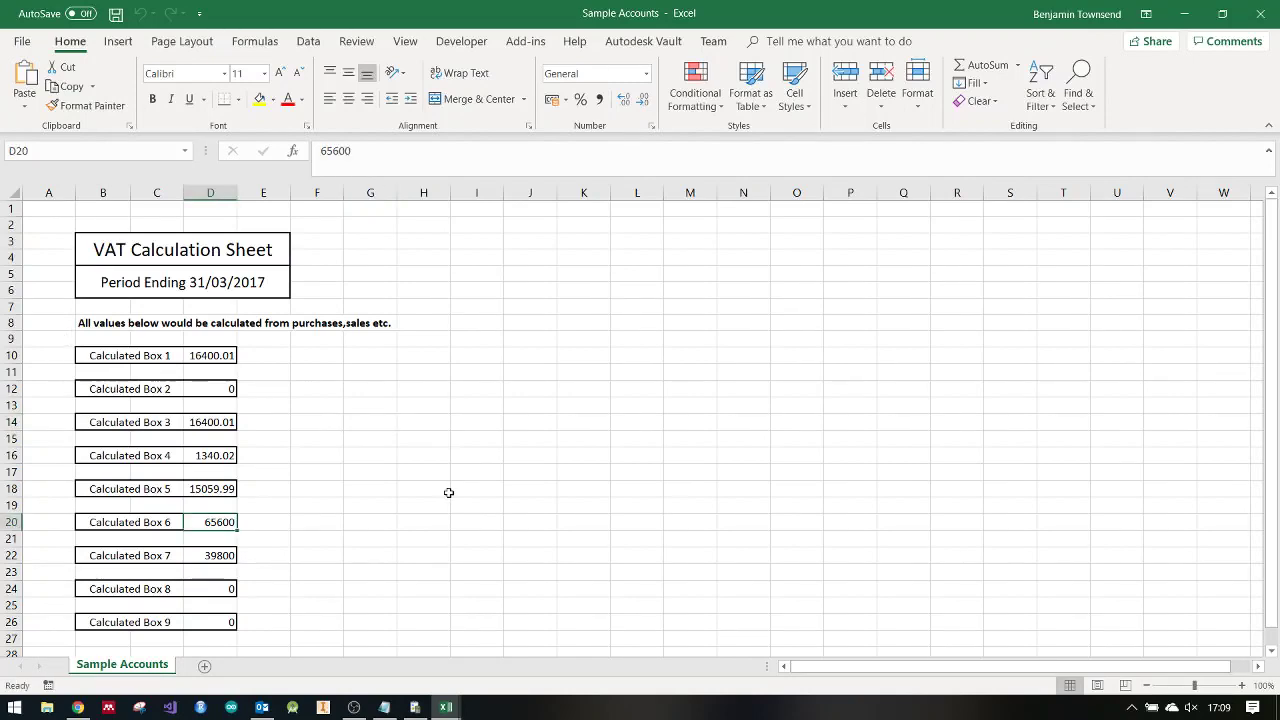
Step: Copy the 03 17 sheet from Demonstration Bridging Document to the end of the Sample Accounts.xlsx workbook
{"action": "left_click", "coordinate": [446, 707]}
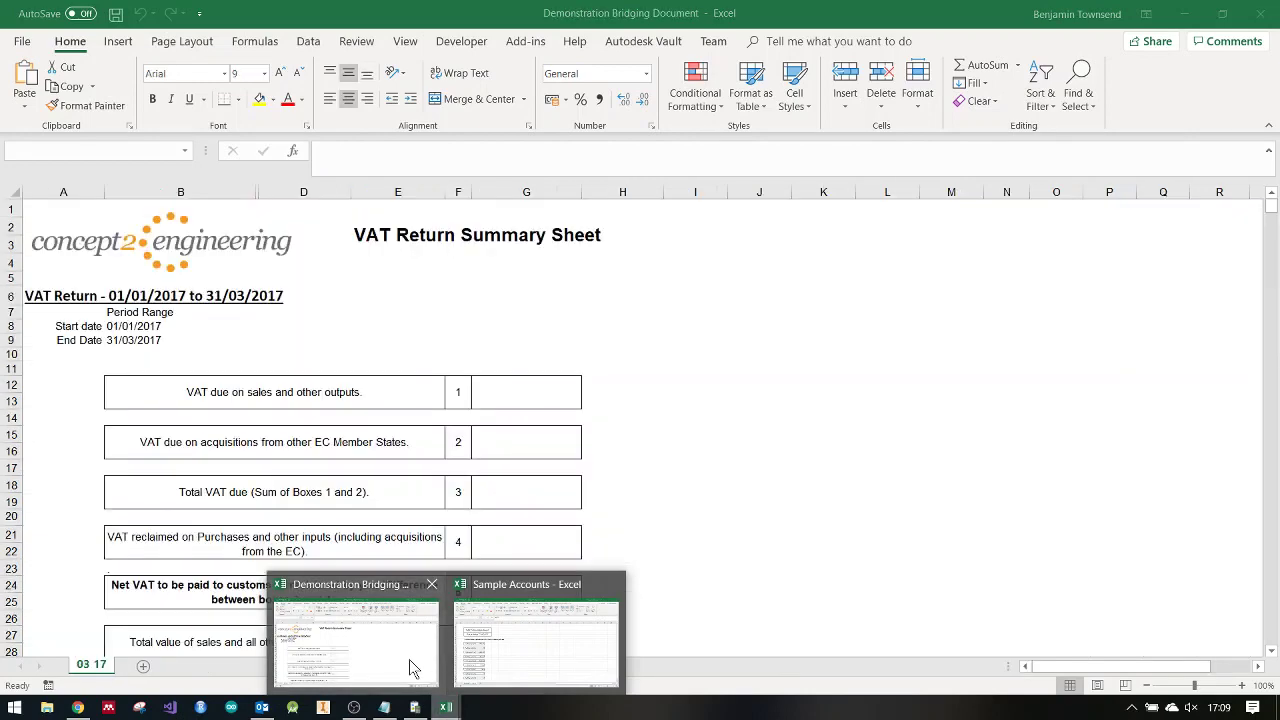
{"action": "left_click", "coordinate": [409, 659]}
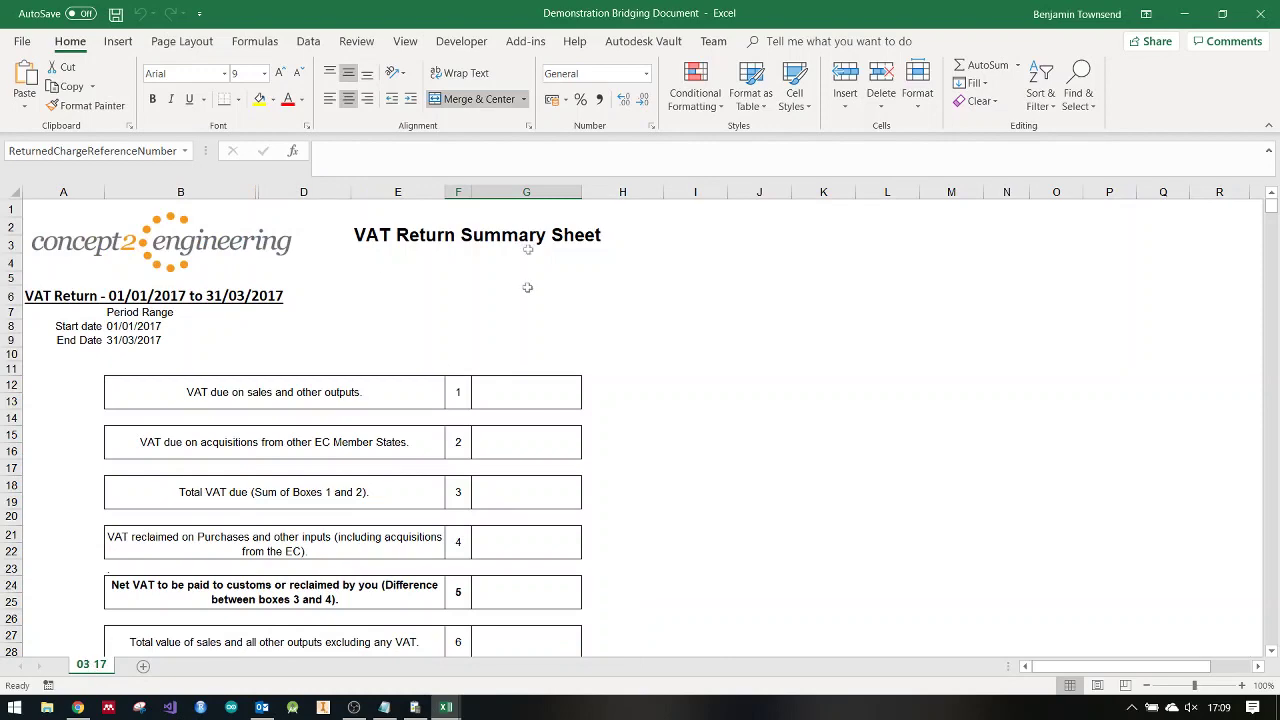
{"action": "left_click", "coordinate": [345, 368]}
{"action": "scroll", "coordinate": [349, 379], "scroll_direction": "down", "scroll_amount": 3}
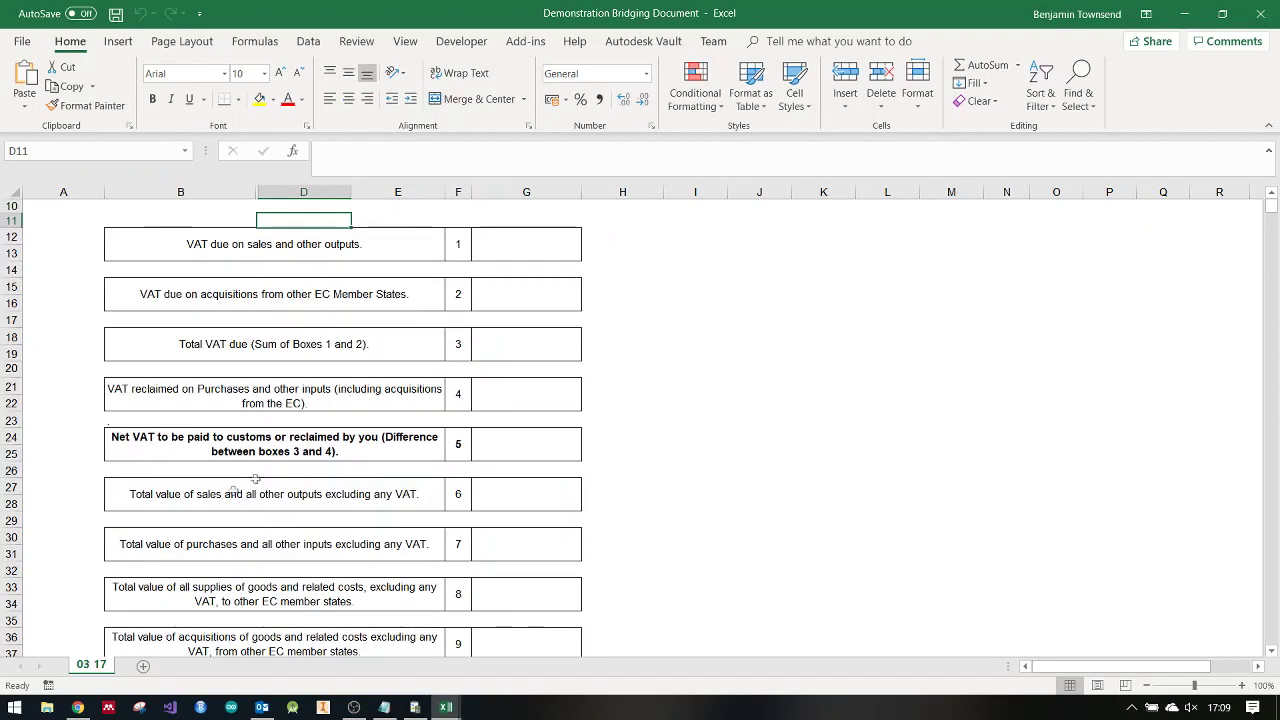
{"action": "right_click", "coordinate": [99, 668]}
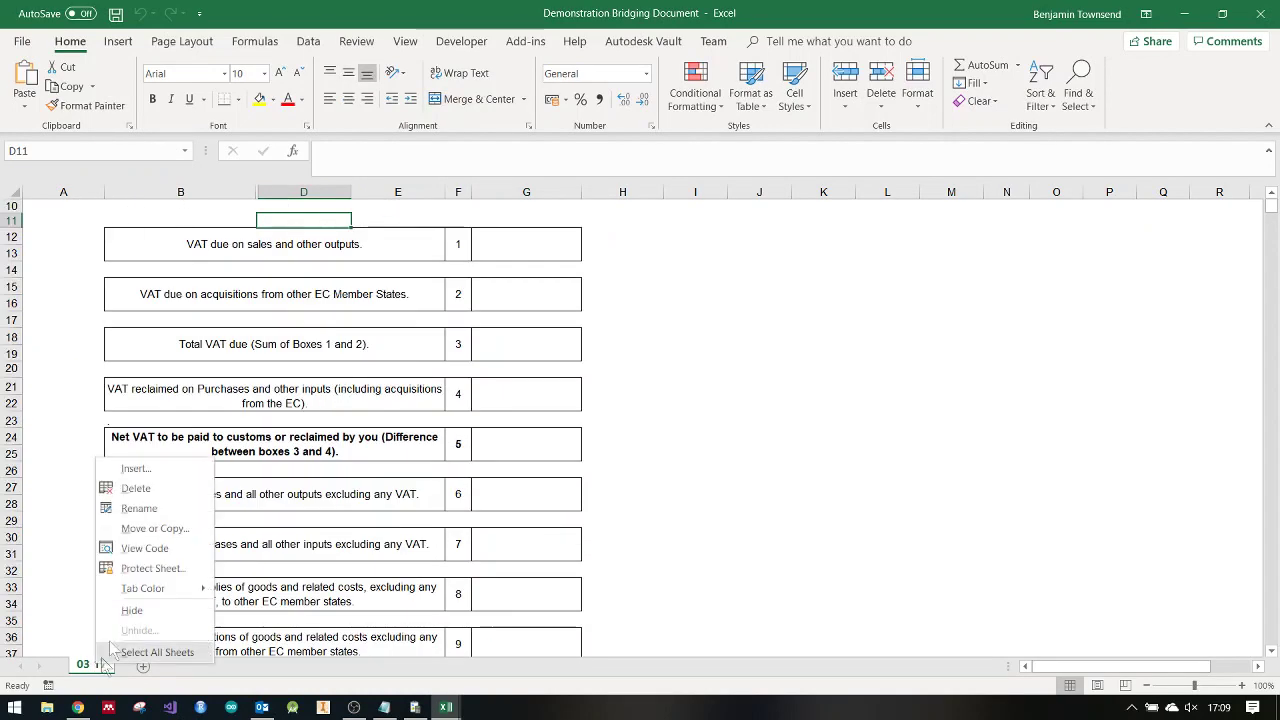
{"action": "left_click", "coordinate": [131, 529]}
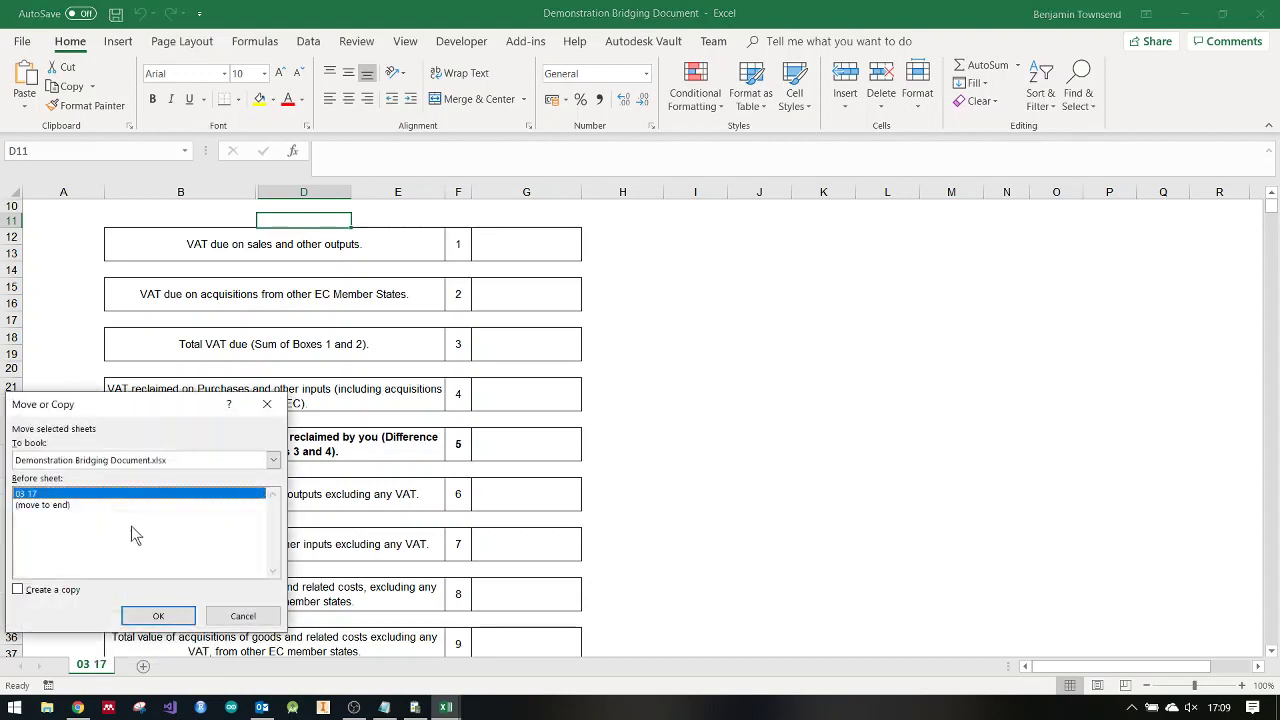
{"action": "left_click", "coordinate": [273, 460]}
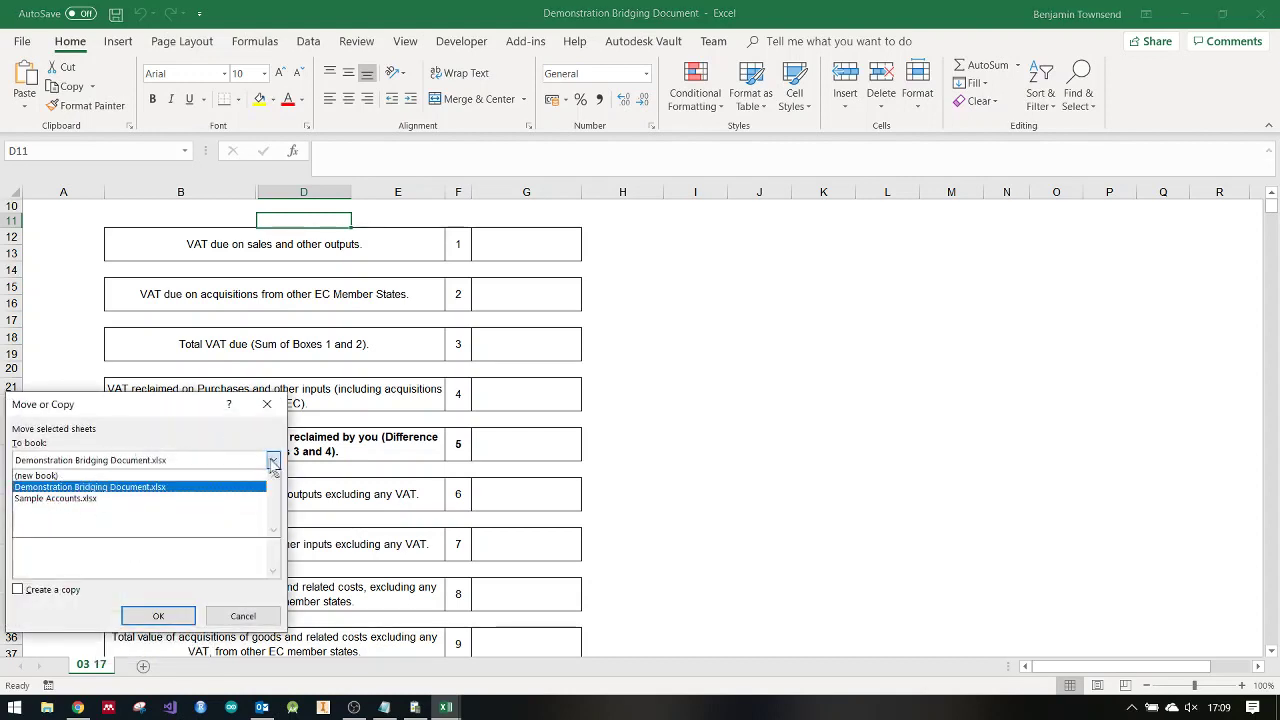
{"action": "left_click", "coordinate": [157, 497]}
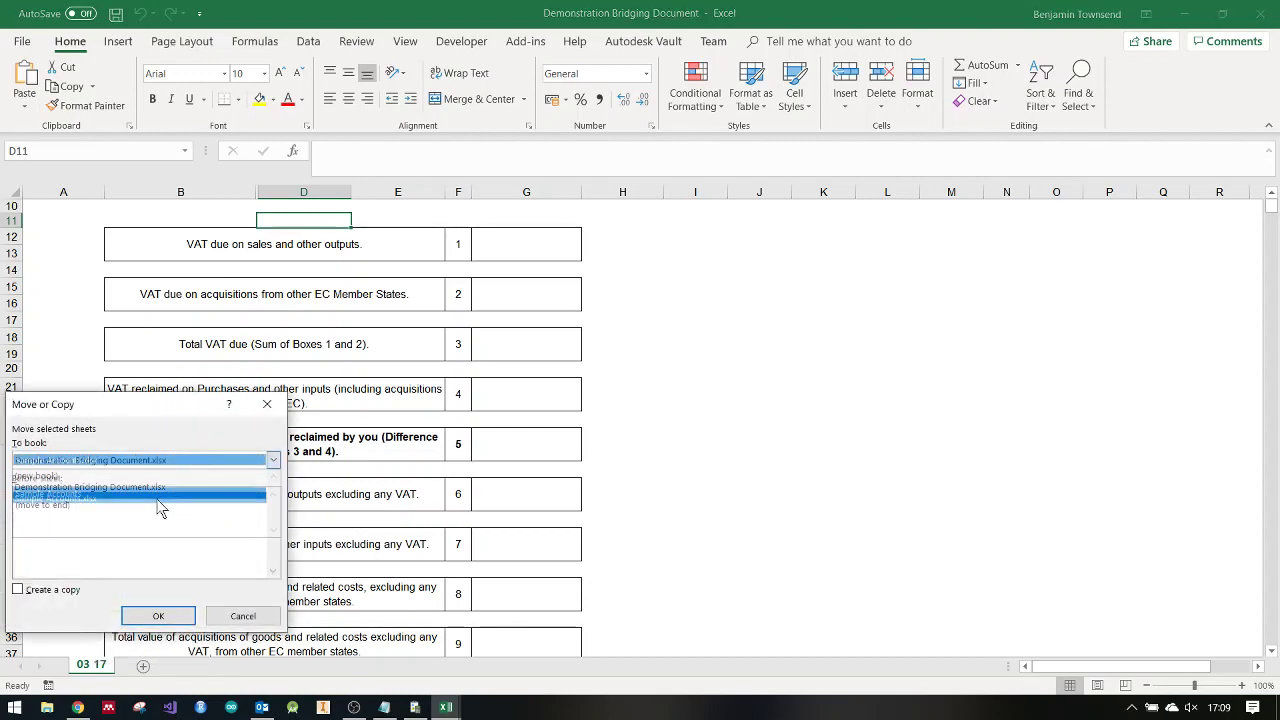
{"action": "left_click", "coordinate": [62, 596]}
{"action": "left_click", "coordinate": [71, 506]}
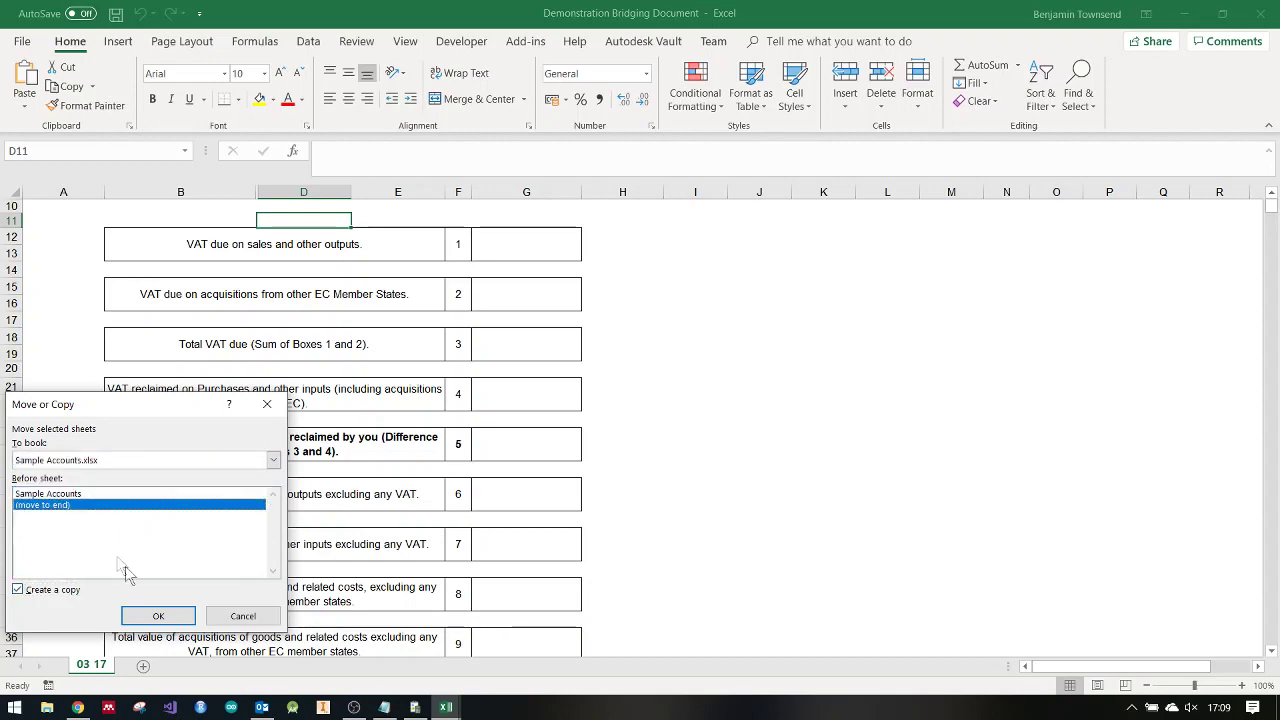
{"action": "left_click", "coordinate": [155, 615]}
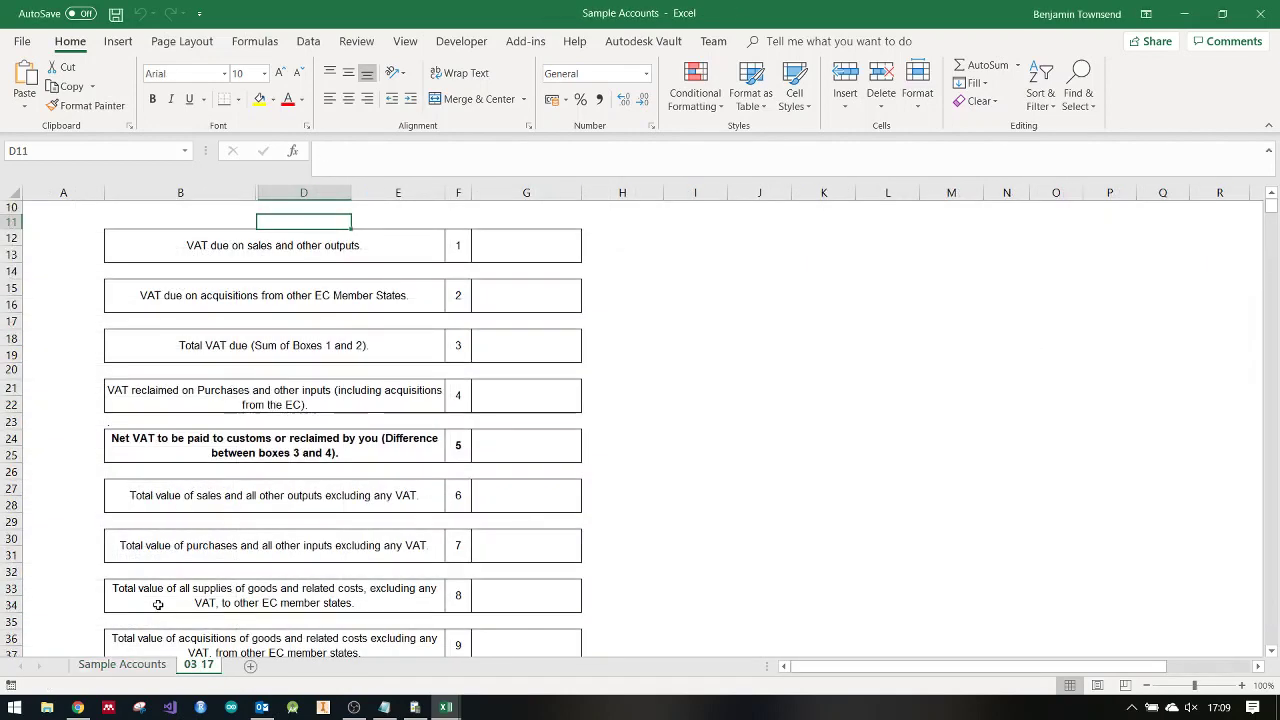
Step: Examine the value cells and their defined names on the copied 03 17 sheet
{"action": "left_click", "coordinate": [262, 494]}
{"action": "scroll", "coordinate": [262, 494], "scroll_direction": "up", "scroll_amount": 3}
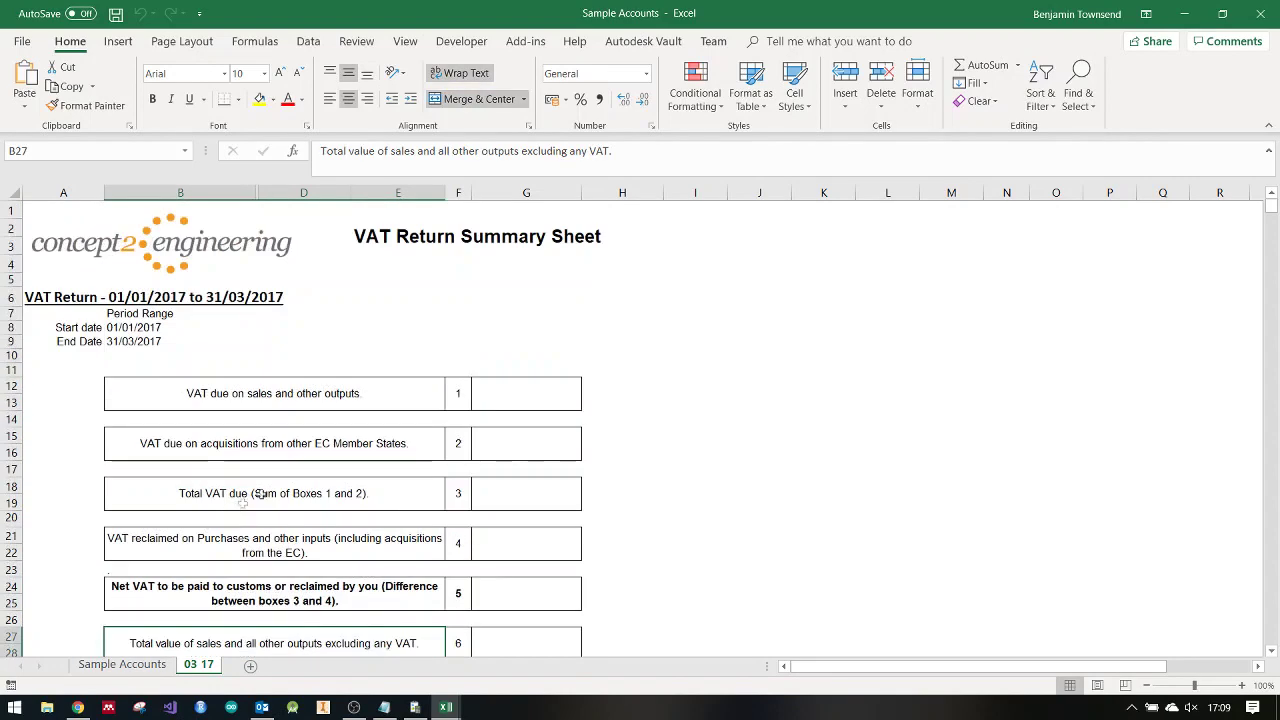
{"action": "left_click", "coordinate": [537, 405]}
{"action": "left_click", "coordinate": [517, 452]}
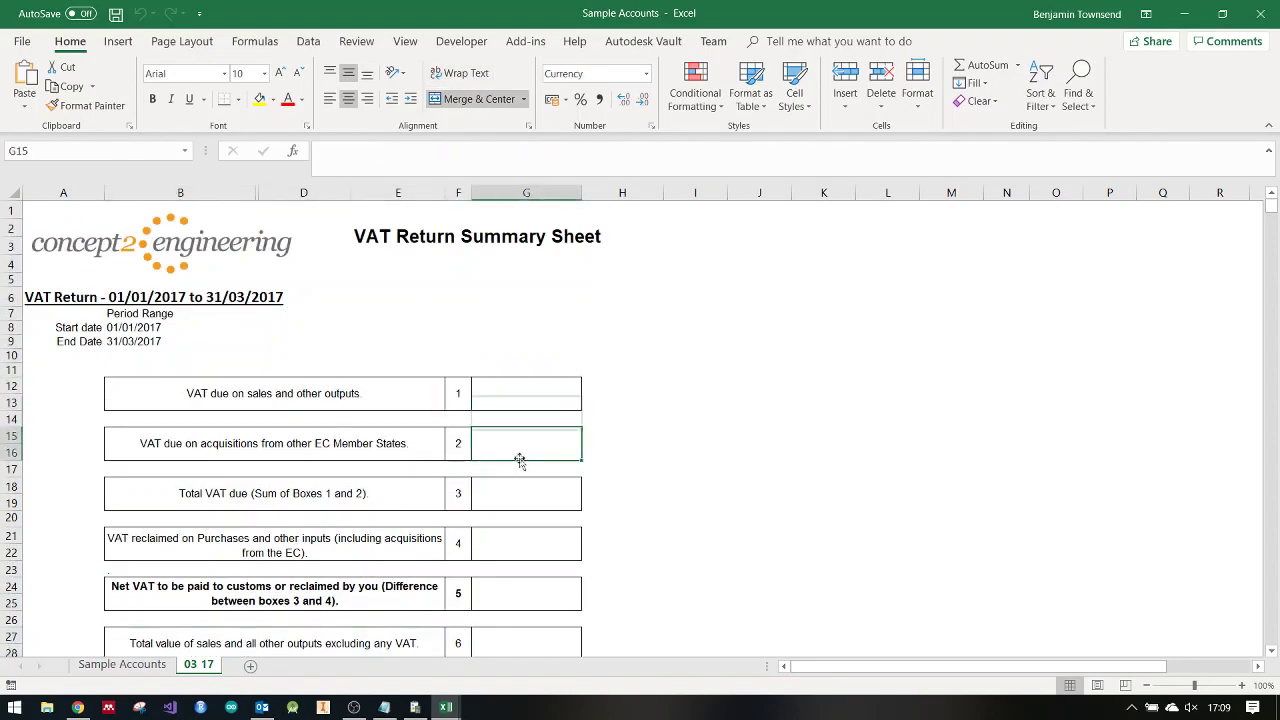
{"action": "left_click", "coordinate": [558, 540]}
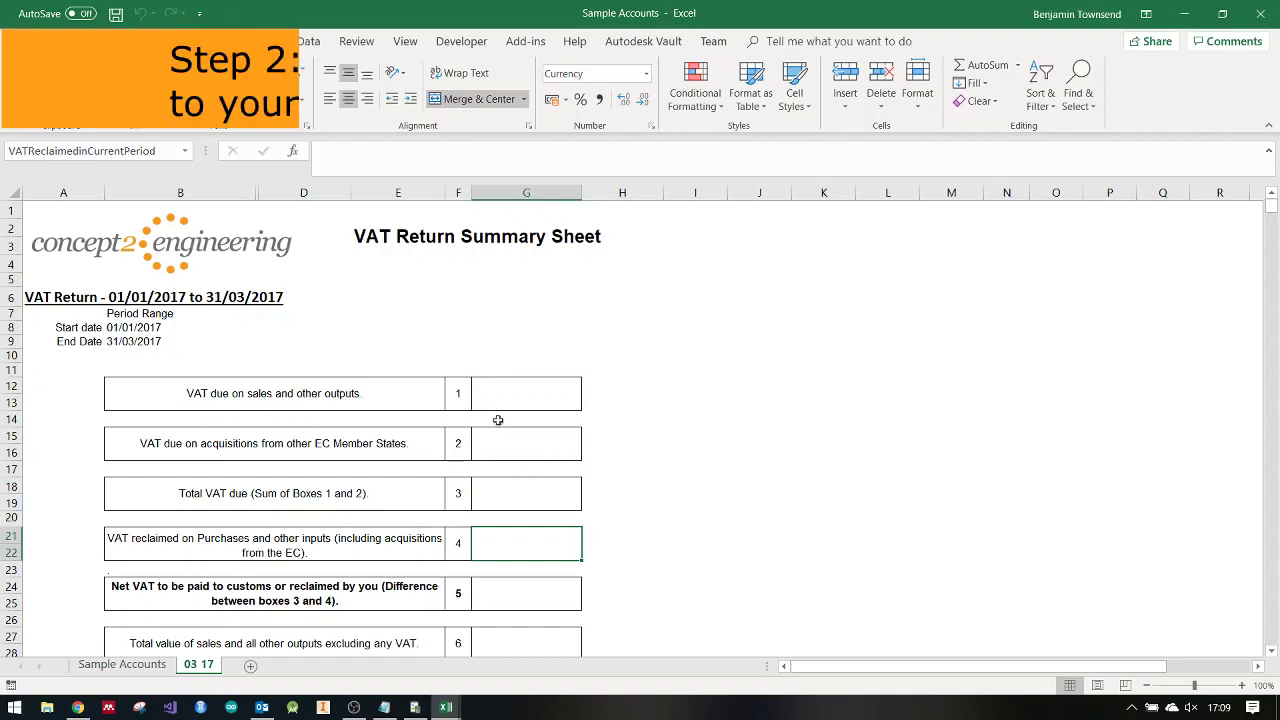
{"action": "double_click", "coordinate": [549, 383]}
{"action": "scroll", "coordinate": [549, 383], "scroll_direction": "down", "scroll_amount": 2}
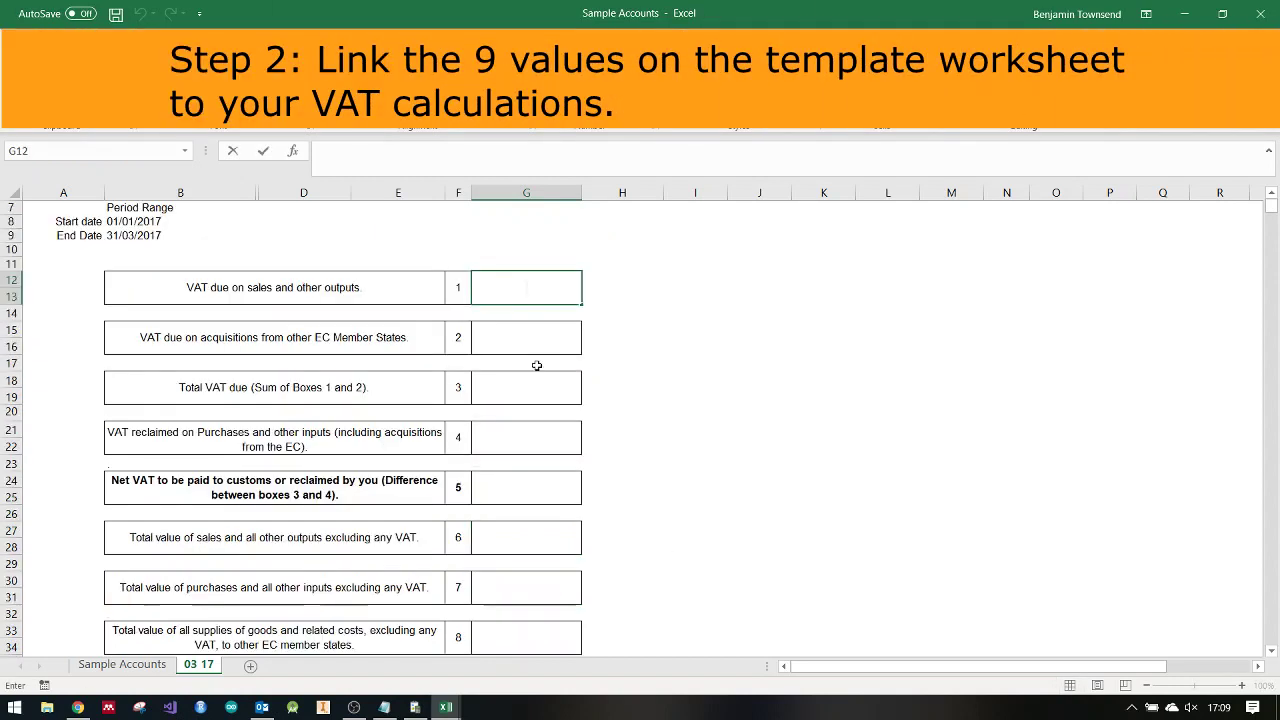
{"action": "left_click", "coordinate": [586, 357]}
{"action": "left_click", "coordinate": [532, 286]}
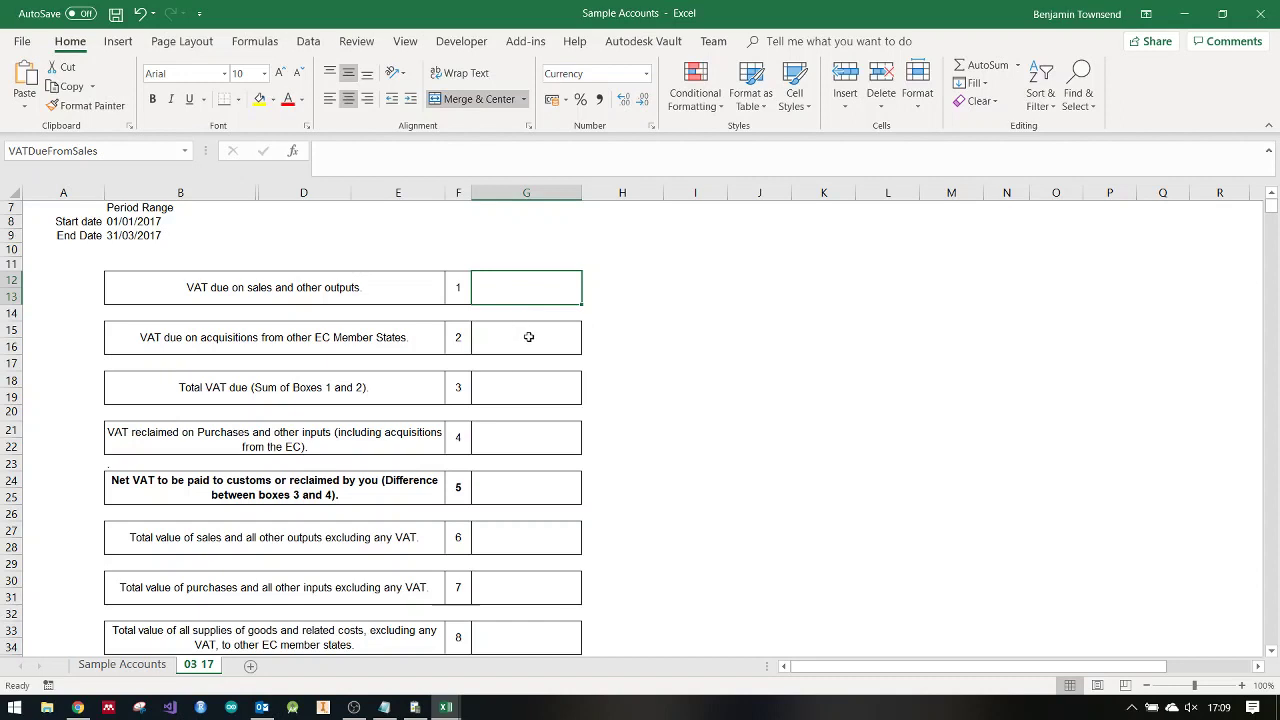
{"action": "scroll", "coordinate": [529, 338], "scroll_direction": "down", "scroll_amount": 2}
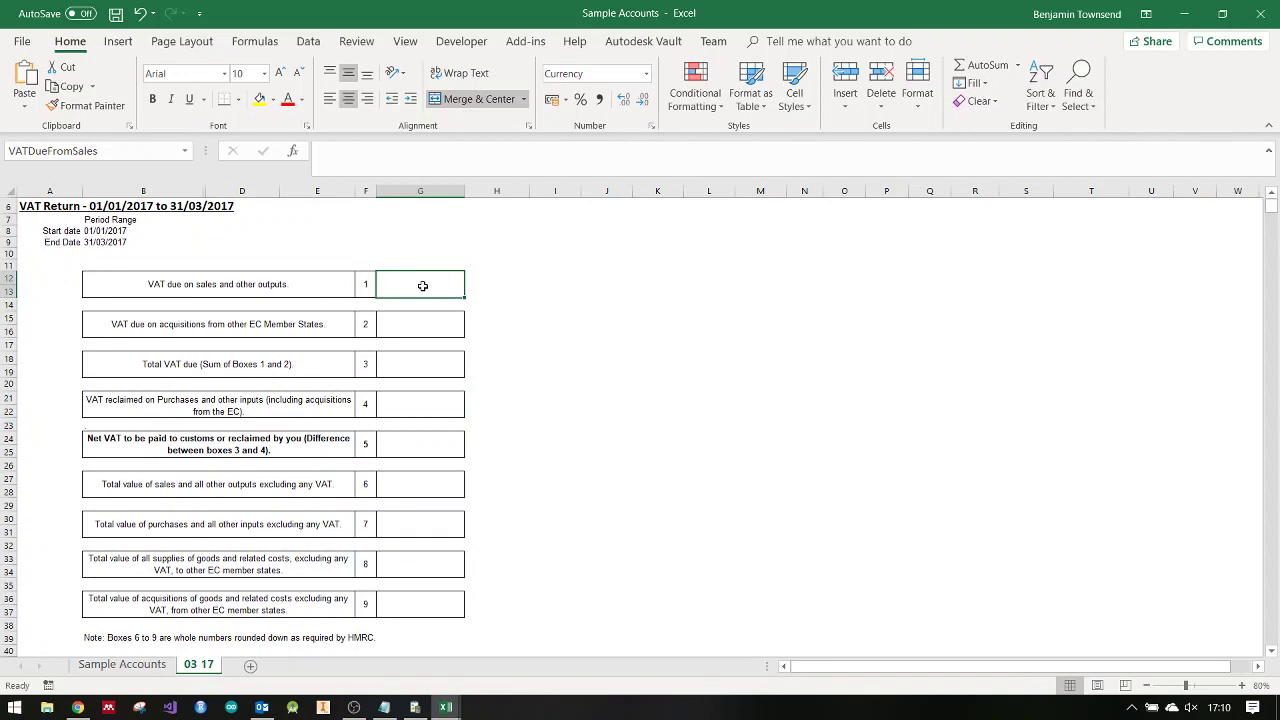
Step: Link box 1, VAT due on sales and other outputs, on the 03 17 sheet to cell D10 of Sample Accounts
{"action": "left_click", "coordinate": [122, 664]}
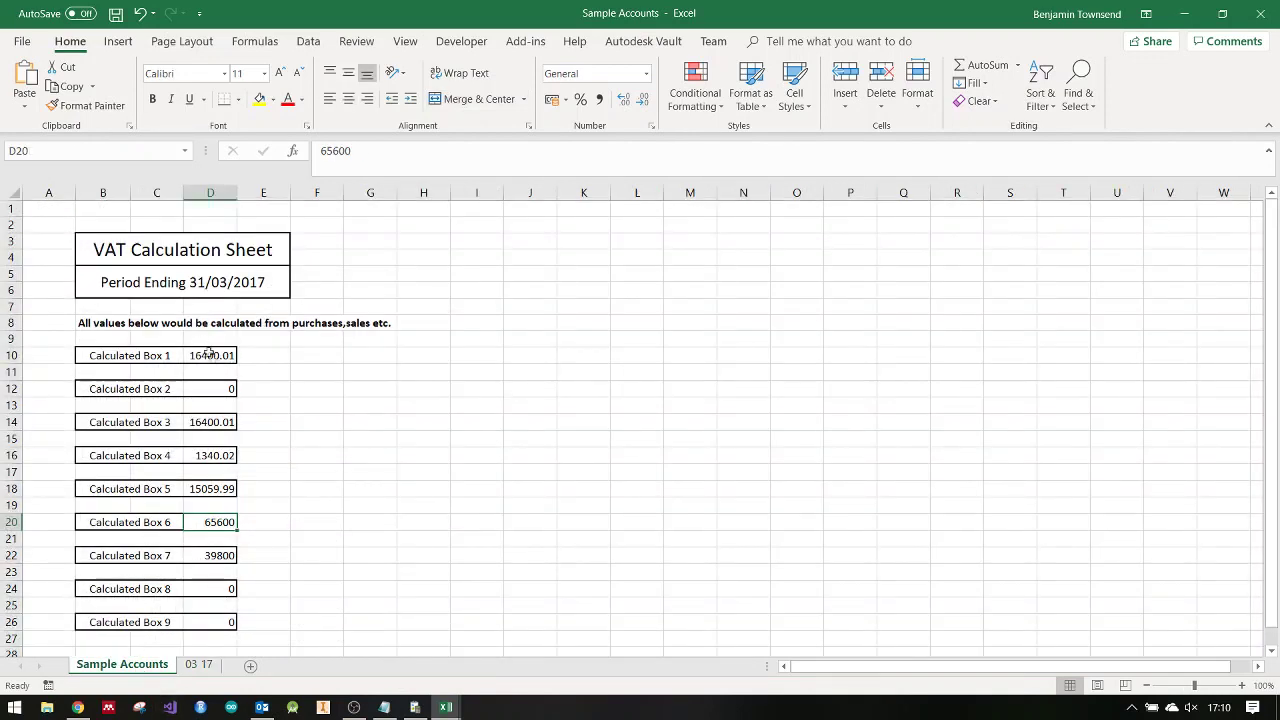
{"action": "left_click", "coordinate": [210, 353]}
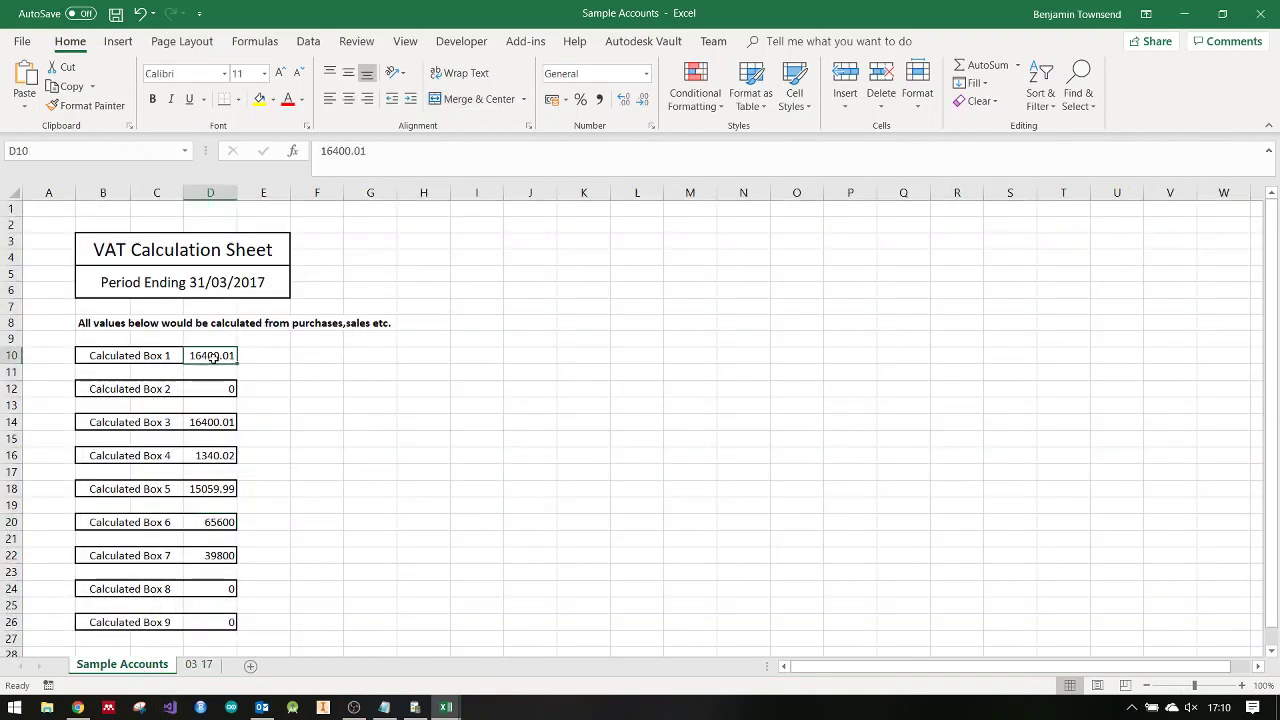
{"action": "left_click", "coordinate": [211, 670]}
{"action": "left_click", "coordinate": [436, 283]}
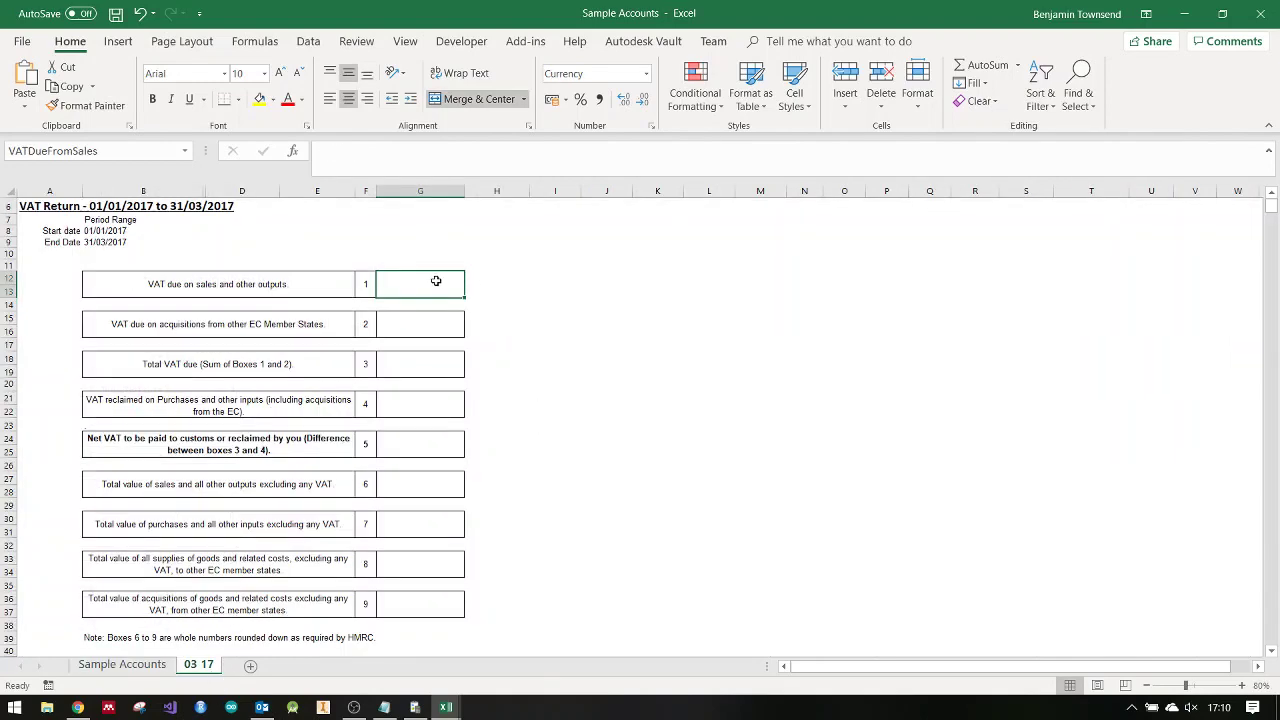
{"action": "type", "text": "="}
{"action": "left_click", "coordinate": [145, 670]}
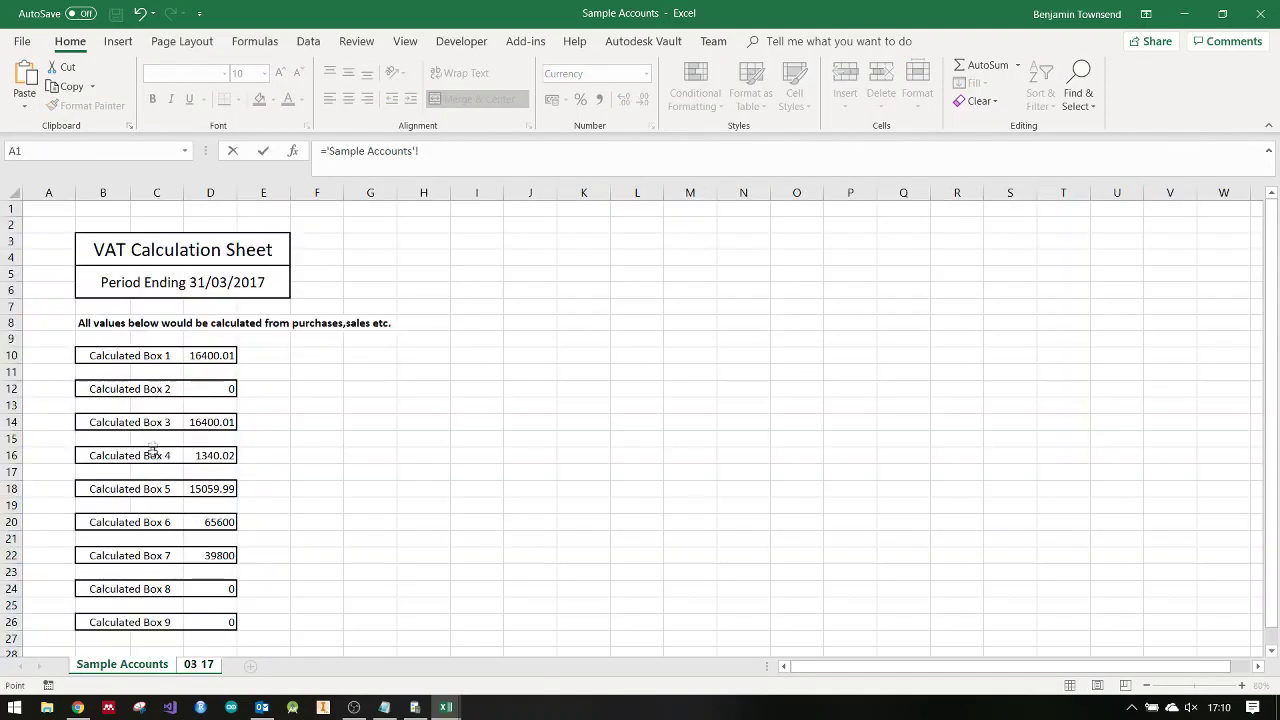
{"action": "left_click", "coordinate": [200, 357]}
{"action": "key", "text": "Return"}
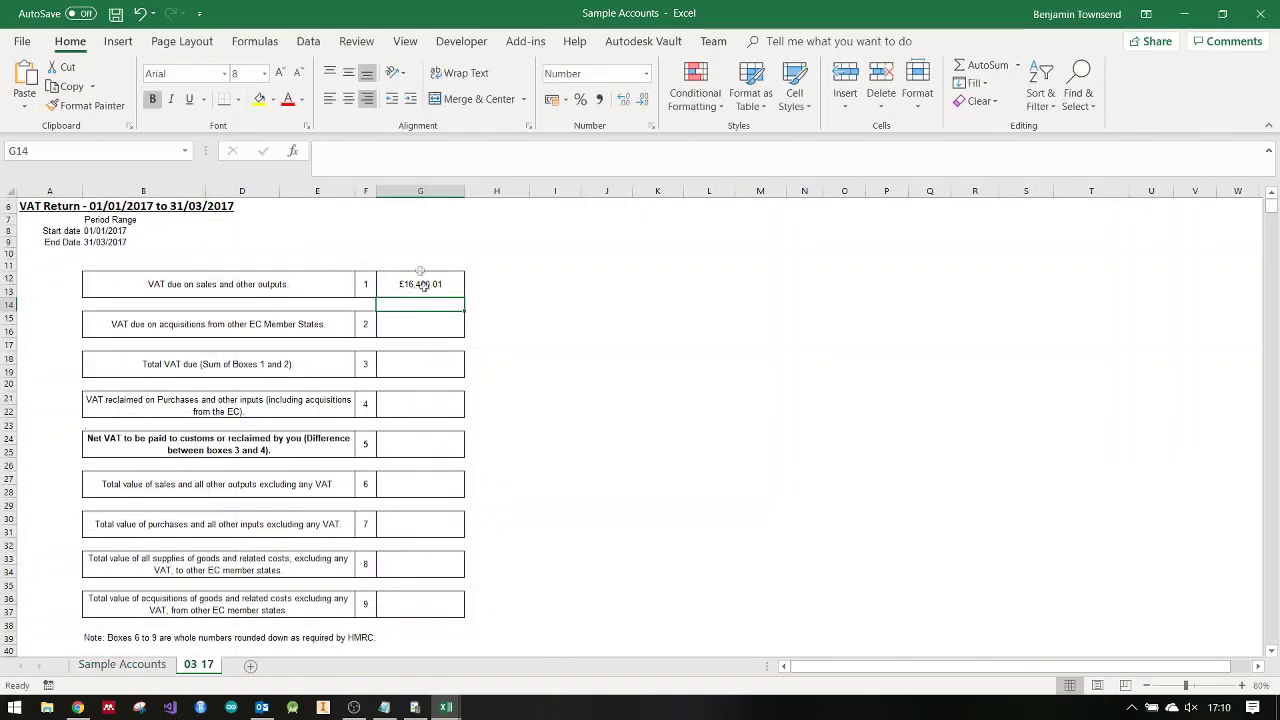
{"action": "left_click", "coordinate": [421, 285]}
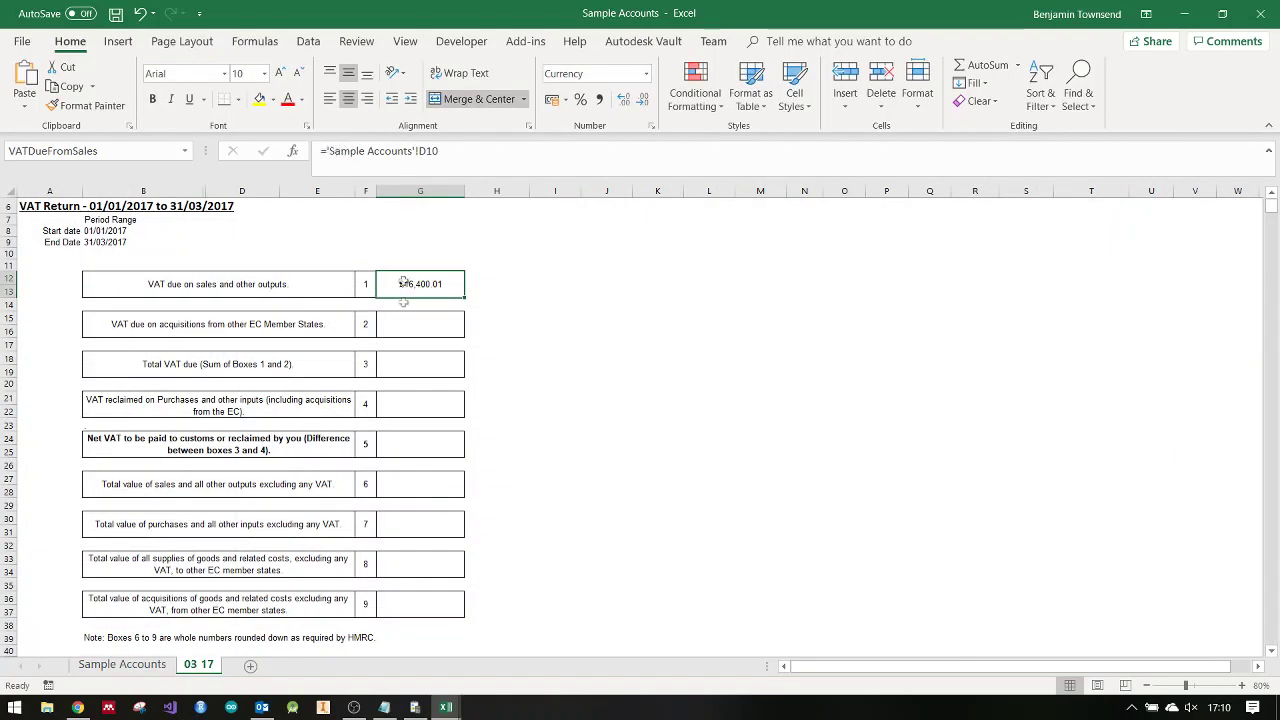
Step: Link box 2 to cell D12 of Sample Accounts and the remaining boxes to their matching calculated values
{"action": "left_click", "coordinate": [401, 329]}
{"action": "type", "text": "="}
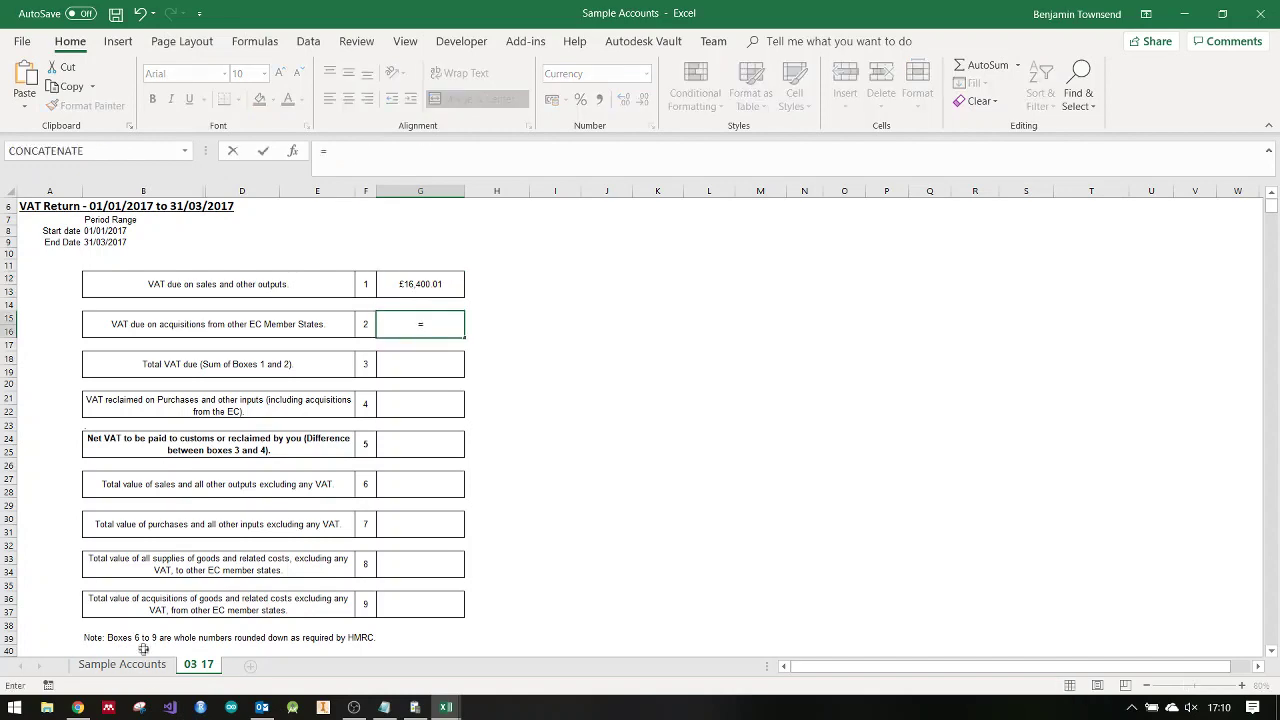
{"action": "left_click", "coordinate": [145, 664]}
{"action": "left_click", "coordinate": [217, 389]}
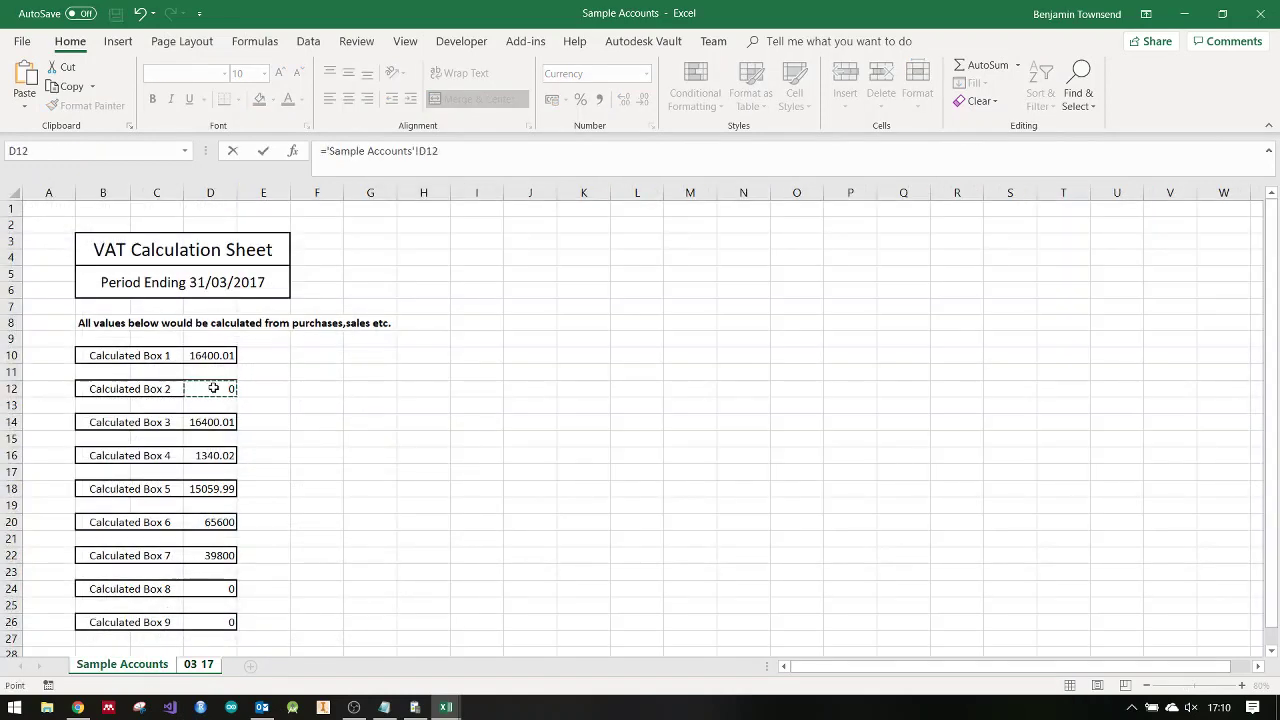
{"action": "key", "text": "Return"}
{"action": "key", "text": "Down"}
{"action": "type", "text": "="}
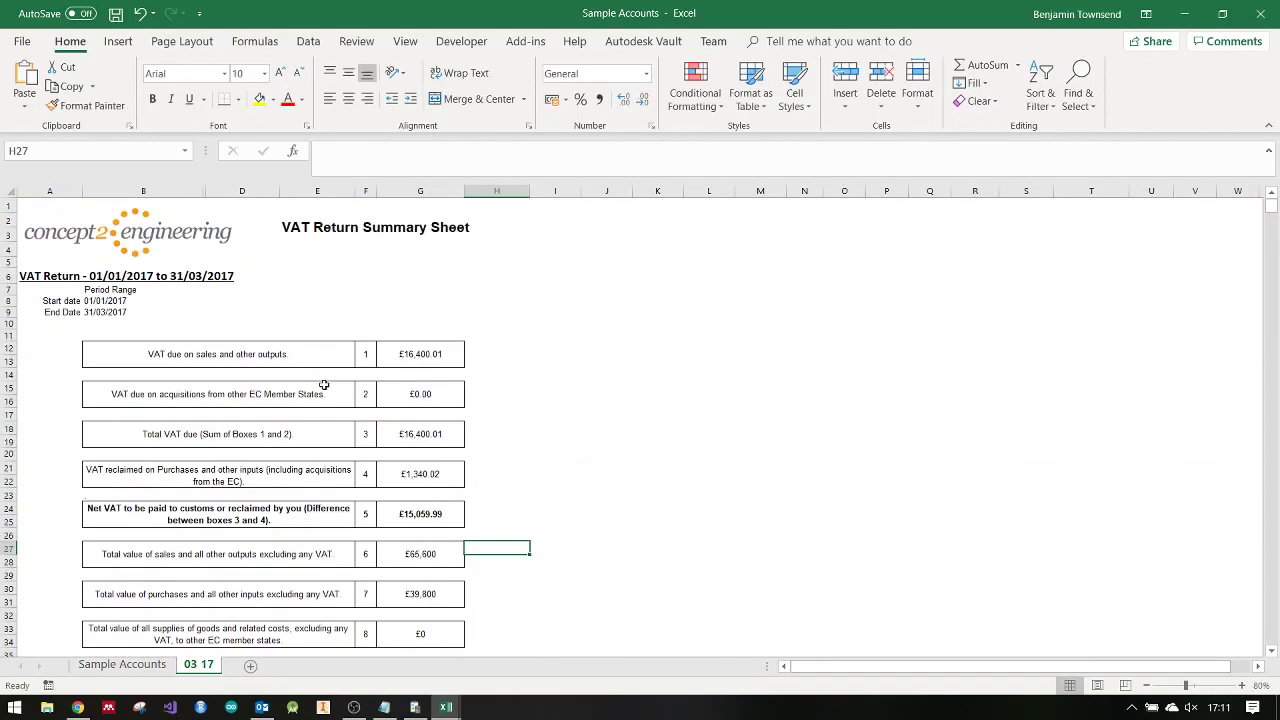
Step: Save the Sample Accounts workbook and switch to Tax in Thyme
{"action": "left_click", "coordinate": [116, 13]}
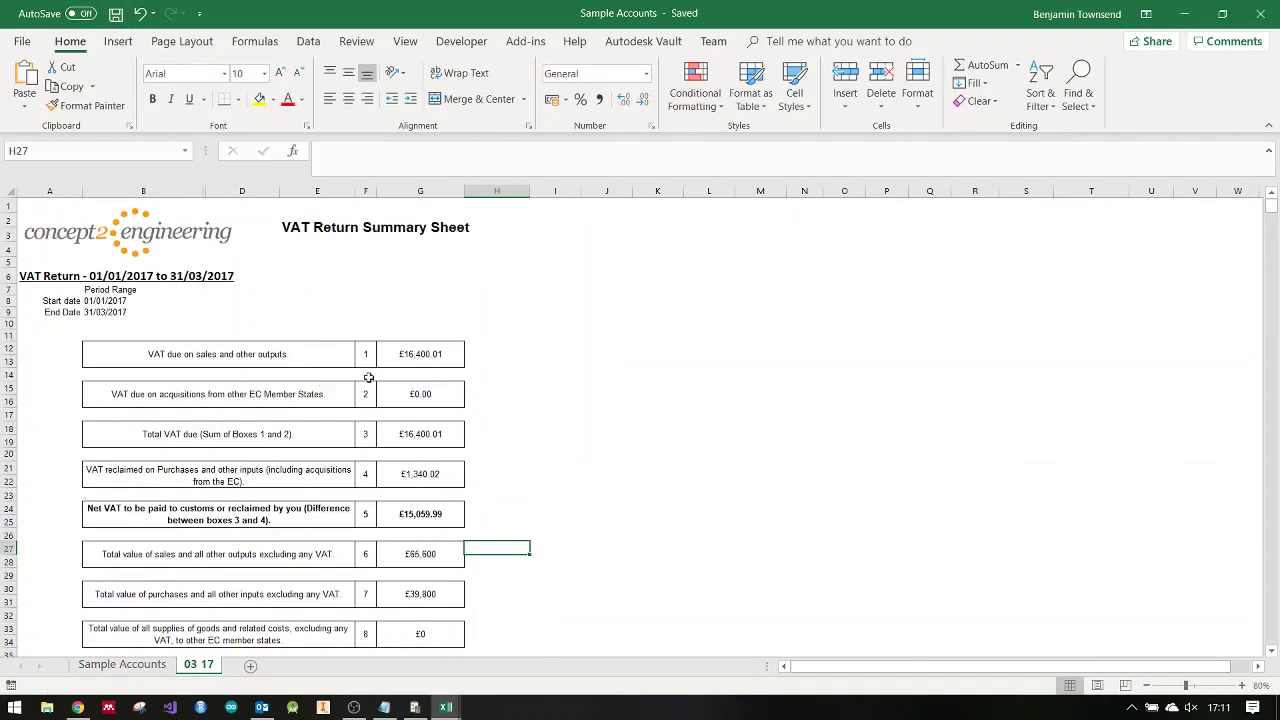
{"action": "left_click", "coordinate": [354, 325]}
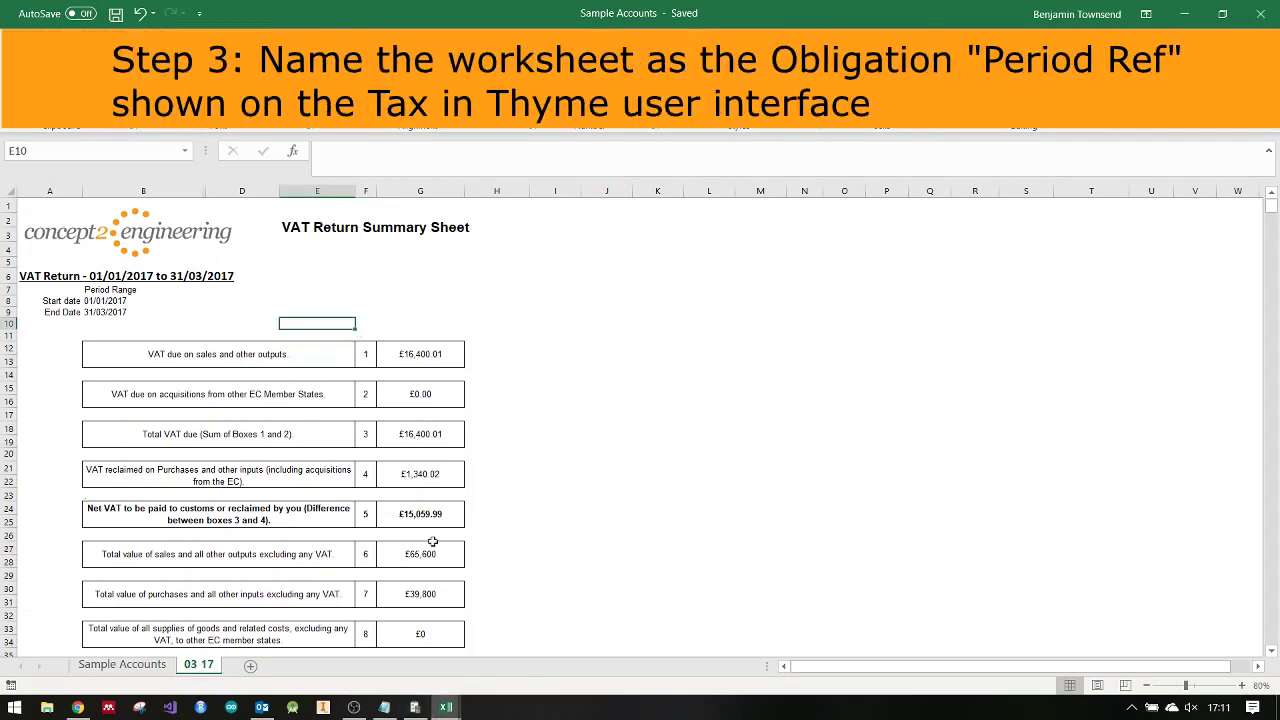
{"action": "left_click", "coordinate": [414, 707]}
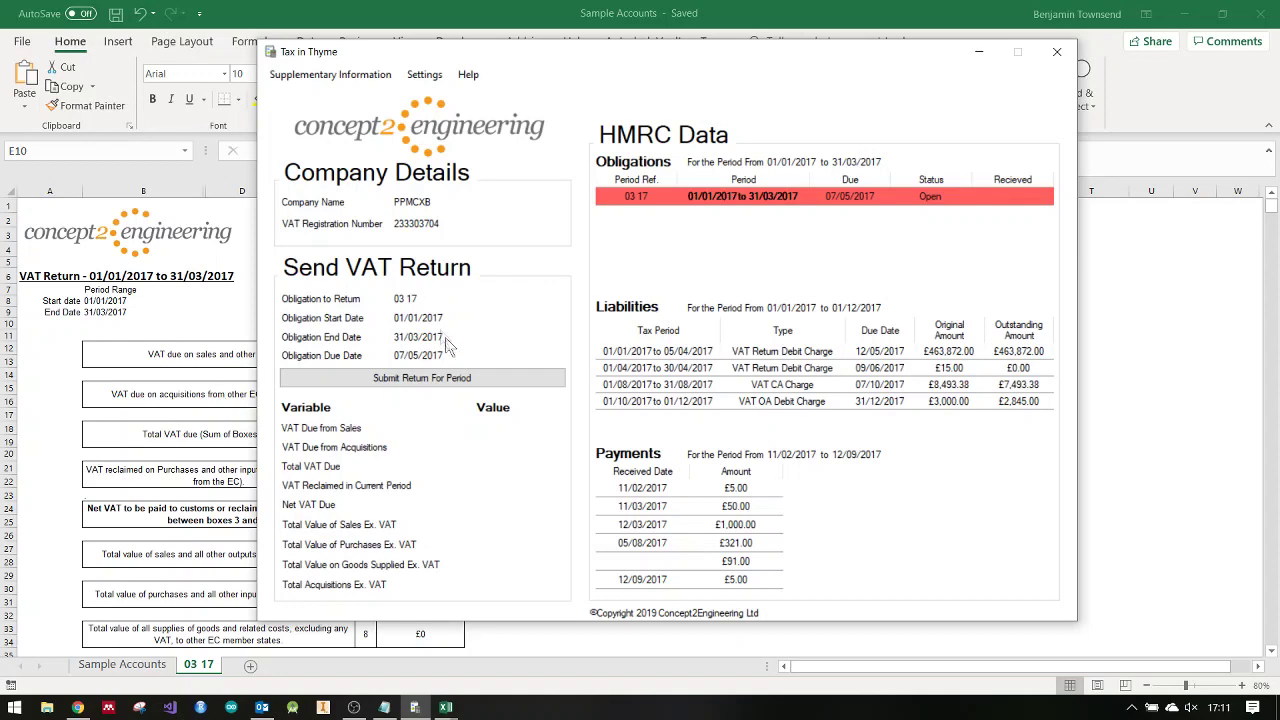
Step: Switch to the Sample Accounts workbook and rename the return sheet as 03 17 to match the obligation's period reference
{"action": "left_click", "coordinate": [176, 409]}
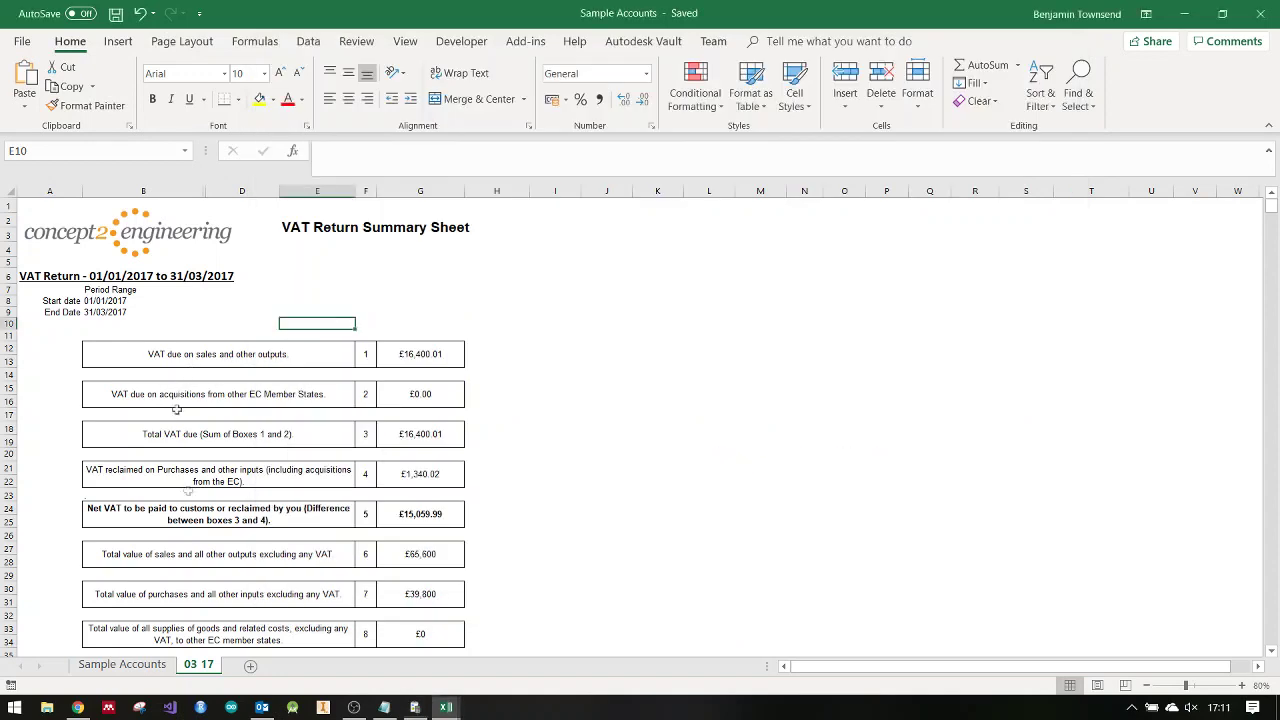
{"action": "right_click", "coordinate": [200, 665]}
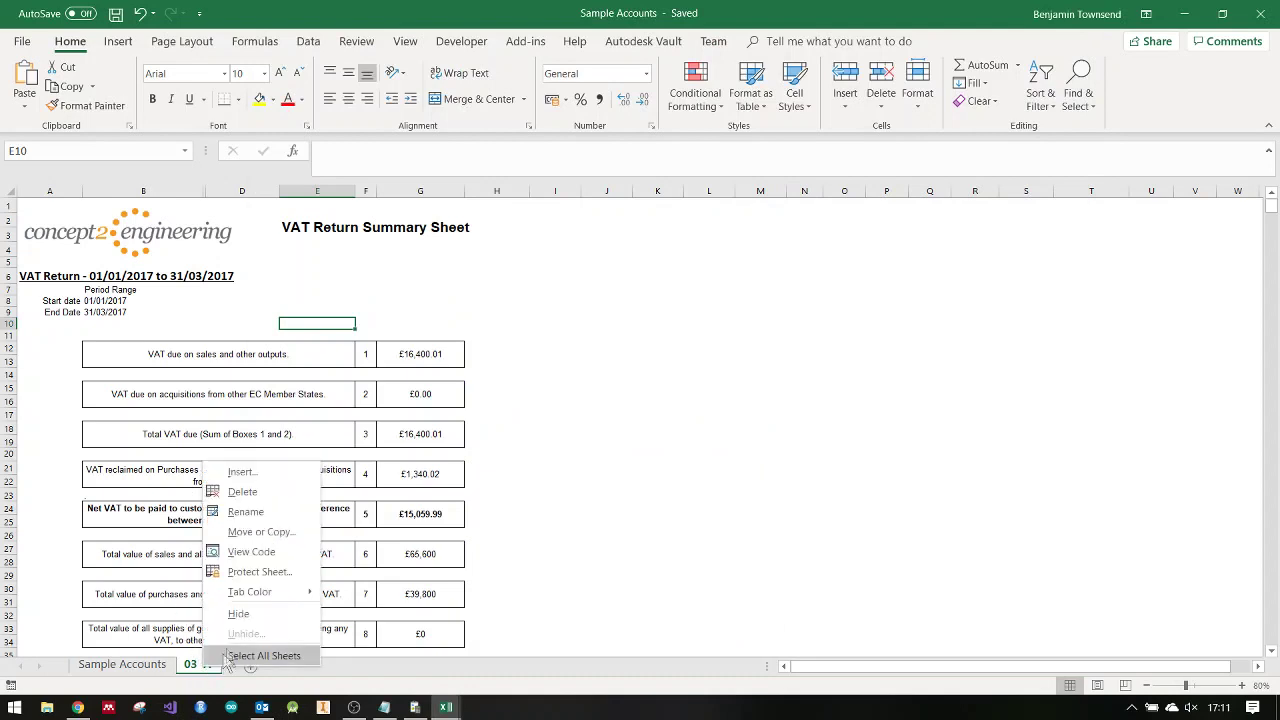
{"action": "left_click", "coordinate": [265, 522]}
{"action": "type", "text": "03"}
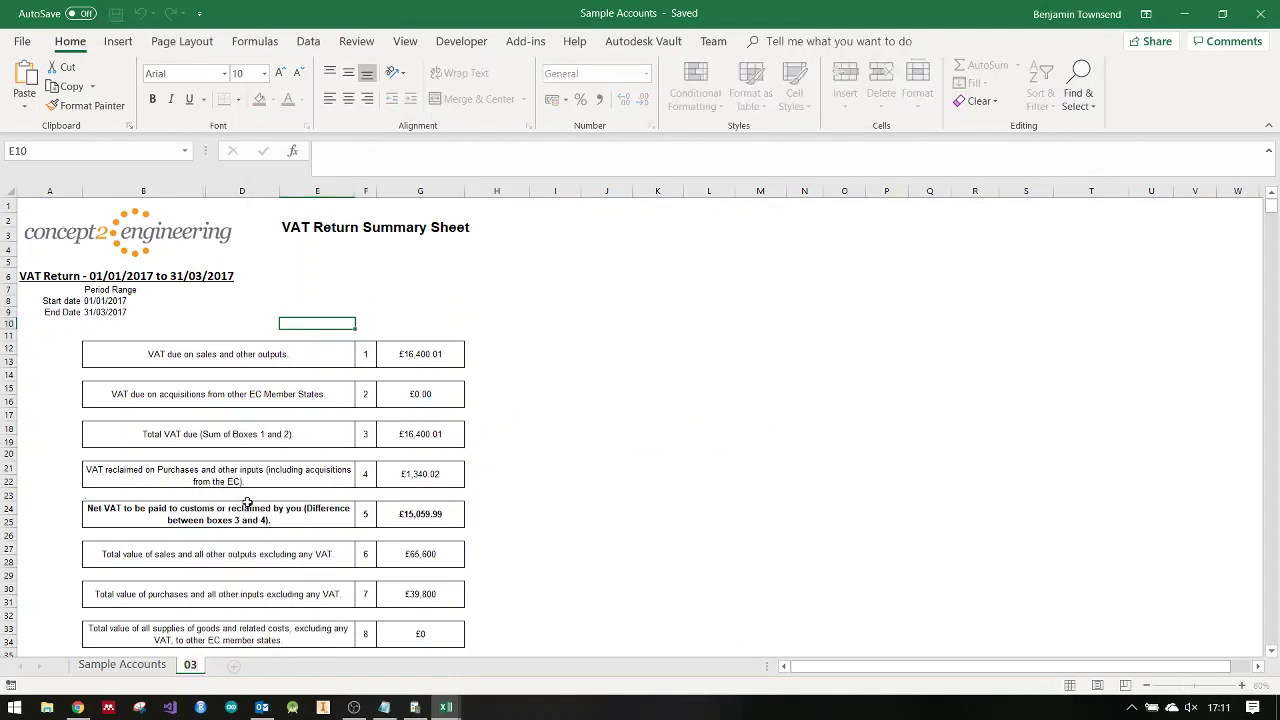
{"action": "type", "text": " 17"}
{"action": "key", "text": "Return"}
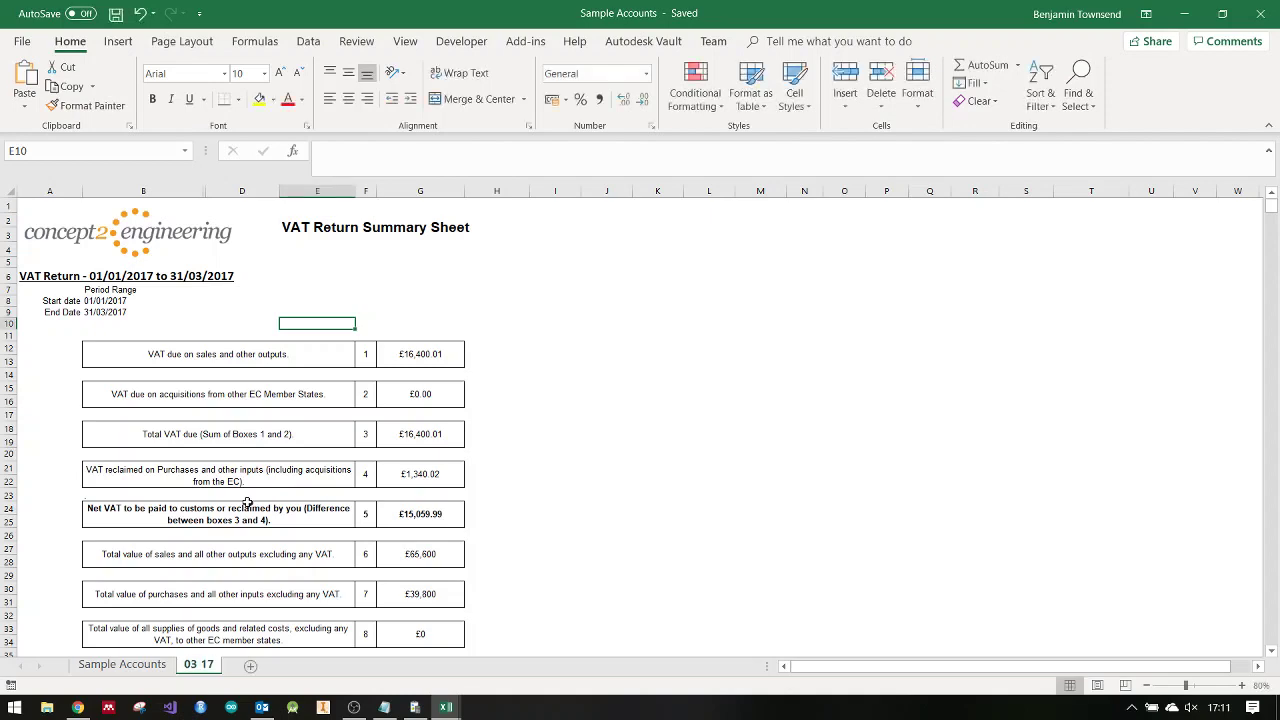
{"action": "left_click", "coordinate": [324, 478]}
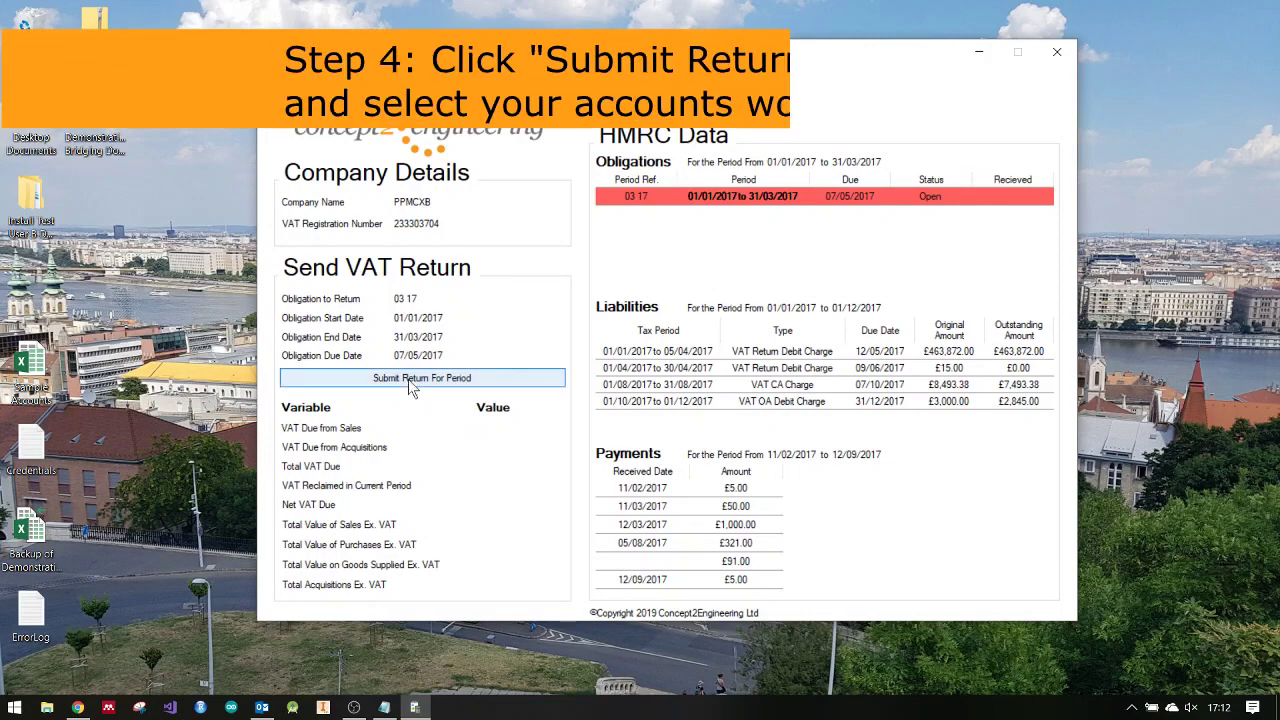
Step: Start submitting the return for period 03 17 in Tax in Thyme and load the Sample Accounts workbook from the Desktop
{"action": "left_click", "coordinate": [408, 379]}
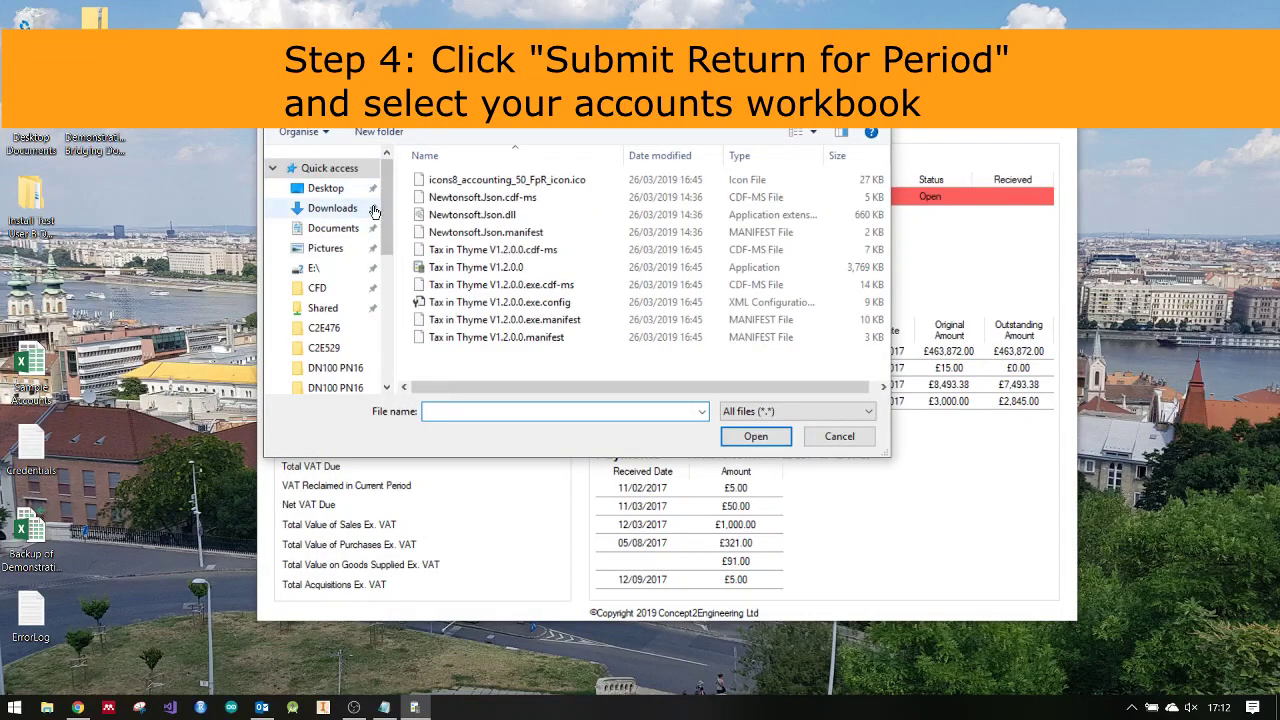
{"action": "left_click", "coordinate": [324, 188]}
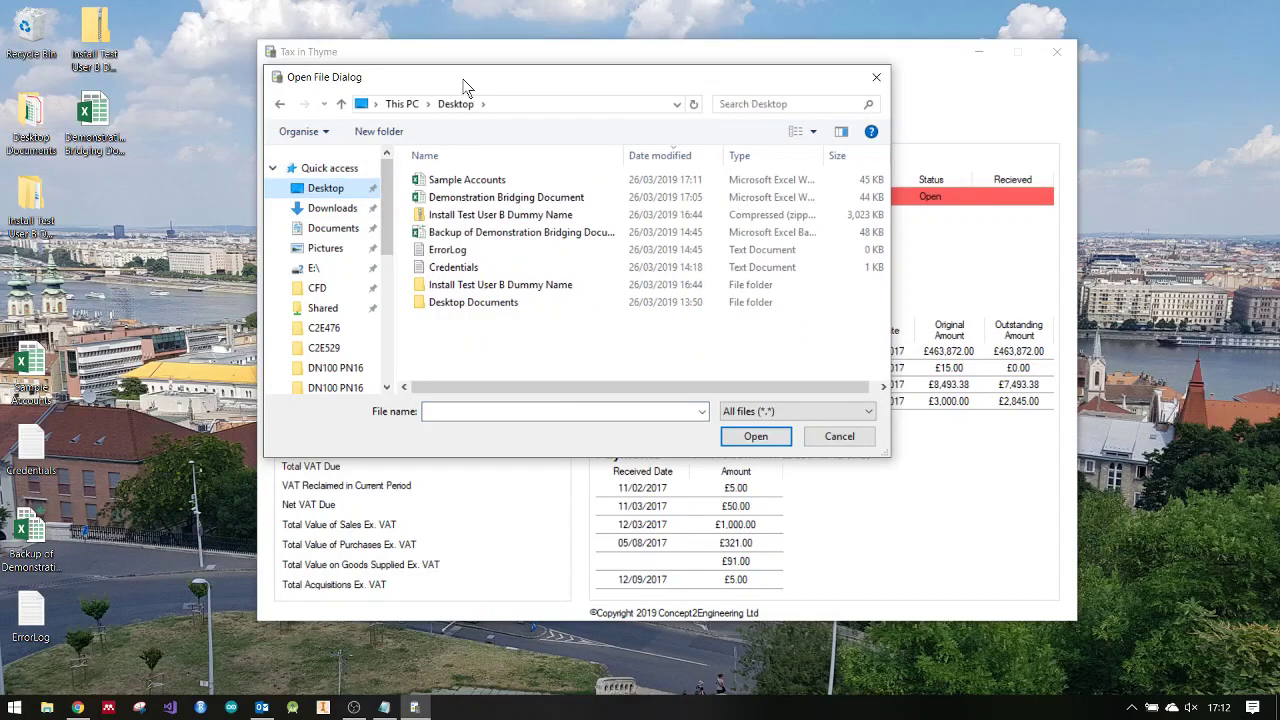
{"action": "left_click_drag", "start_coordinate": [463, 80], "coordinate": [758, 122]}
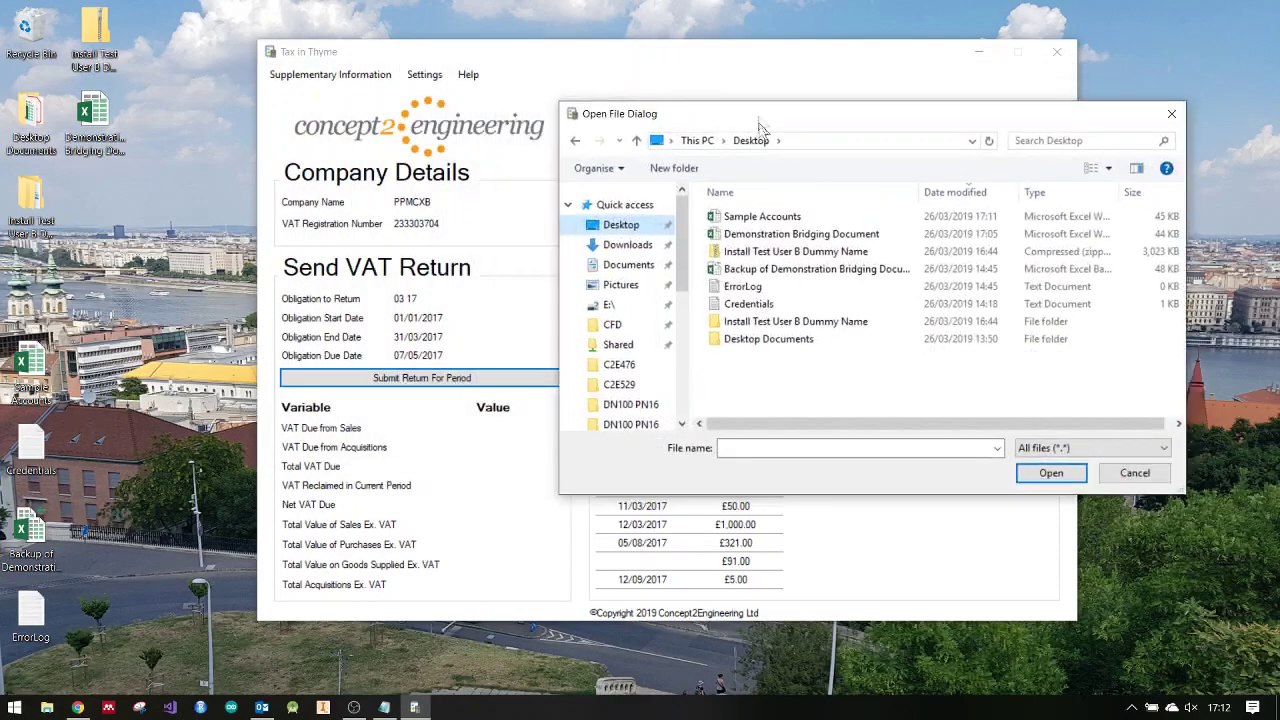
{"action": "left_click", "coordinate": [757, 218]}
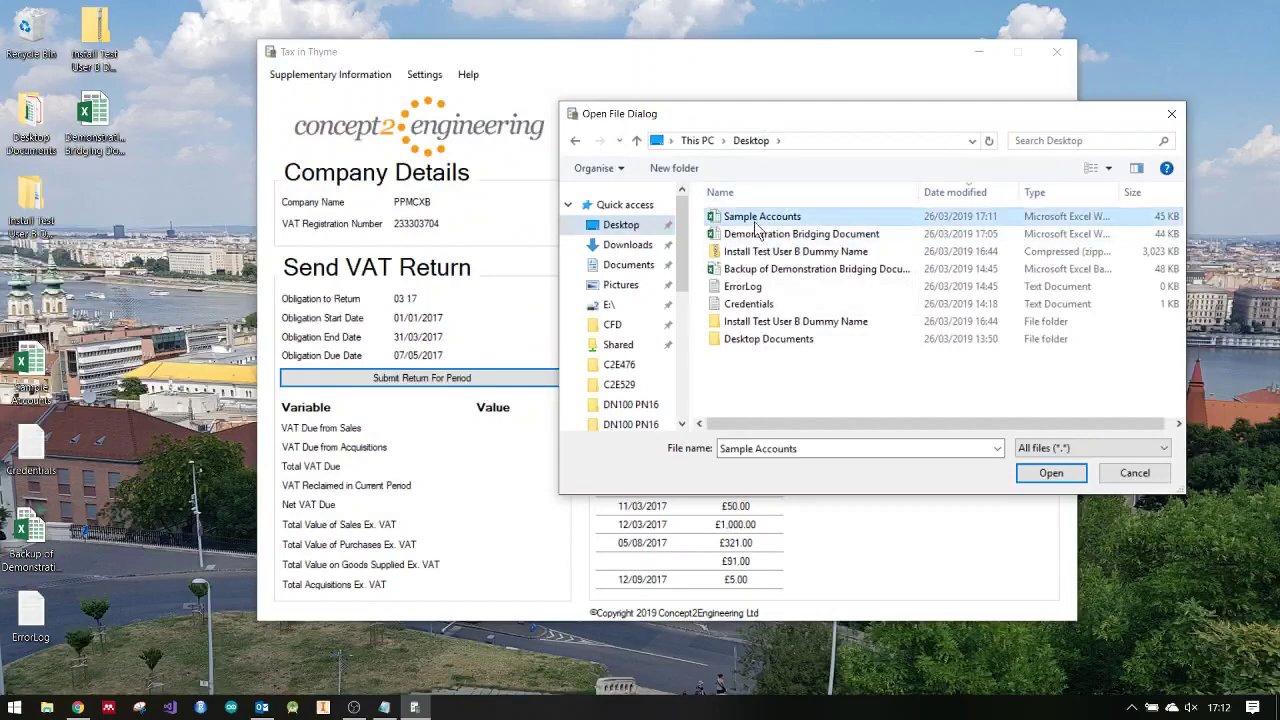
{"action": "left_click", "coordinate": [1040, 471]}
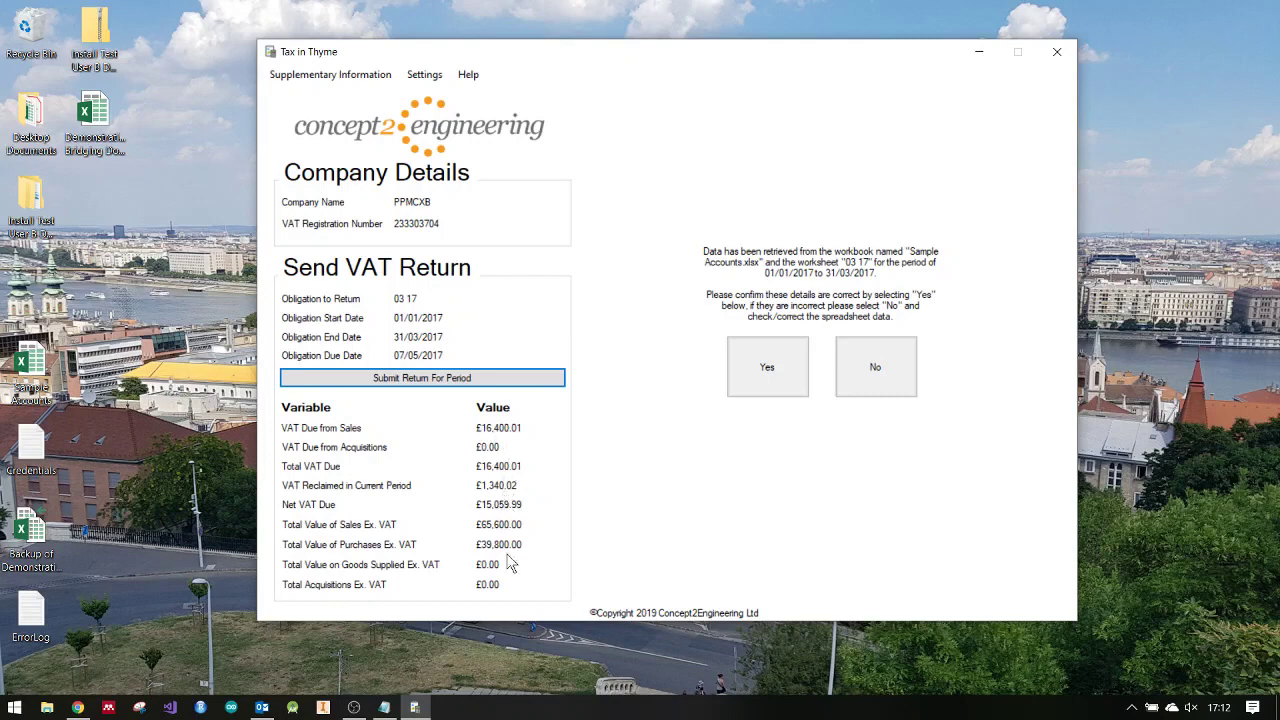
Step: Reopen the Sample Accounts workbook and arrange it beside Tax in Thyme so the 03 17 box values can be compared
{"action": "left_click_drag", "start_coordinate": [520, 65], "coordinate": [720, 60]}
{"action": "left_click", "coordinate": [57, 362]}
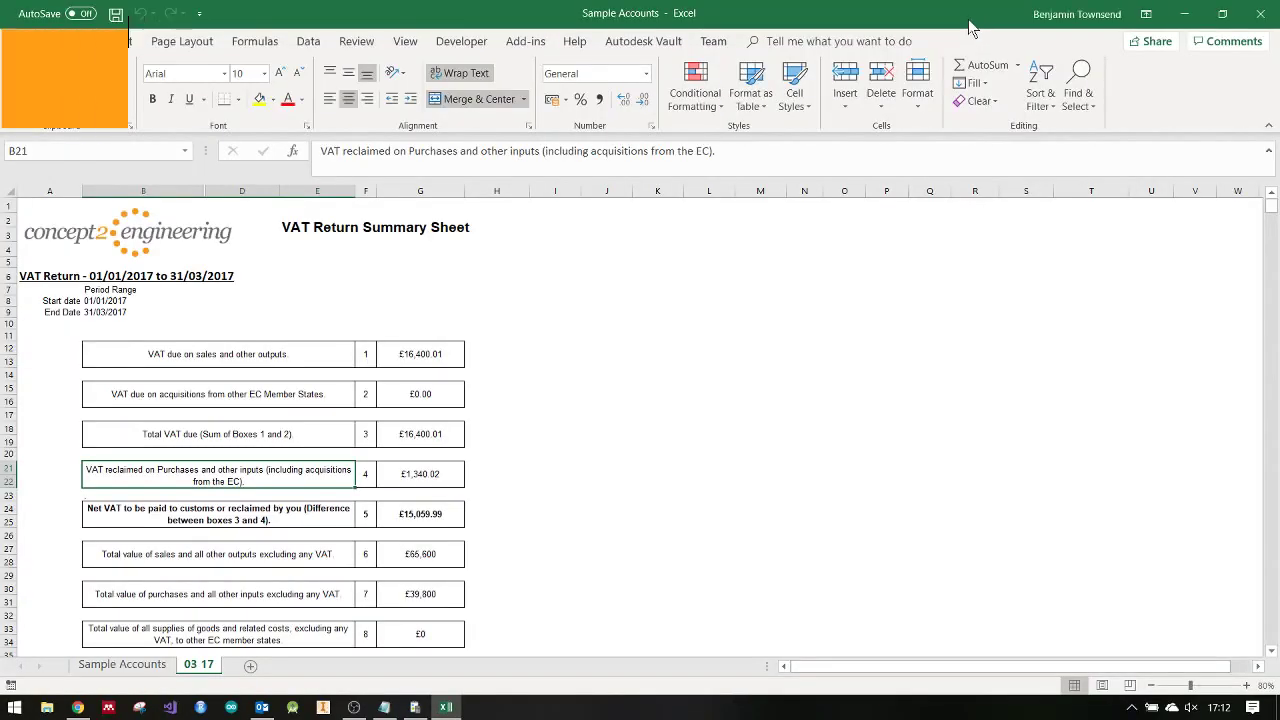
{"action": "double_click", "coordinate": [969, 28]}
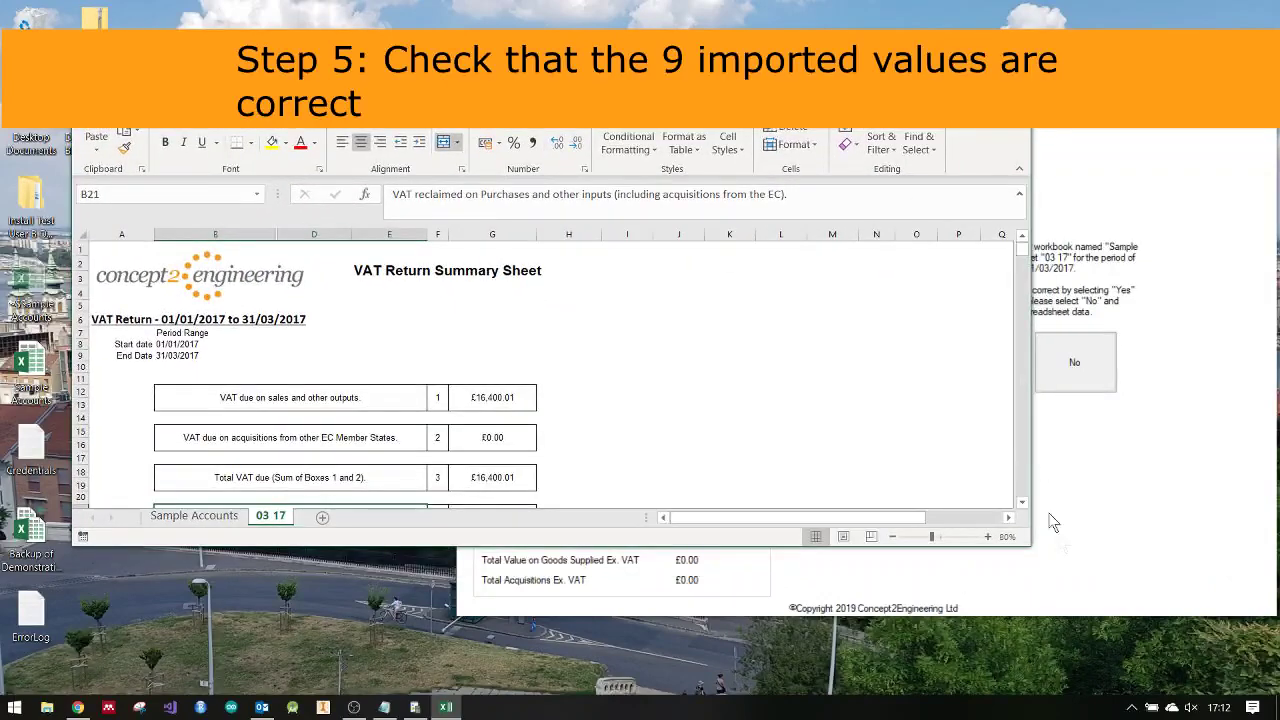
{"action": "left_click_drag", "start_coordinate": [1029, 544], "coordinate": [425, 665]}
{"action": "scroll", "coordinate": [260, 450], "scroll_direction": "down", "scroll_amount": 2}
{"action": "left_click_drag", "start_coordinate": [270, 48], "coordinate": [213, 18]}
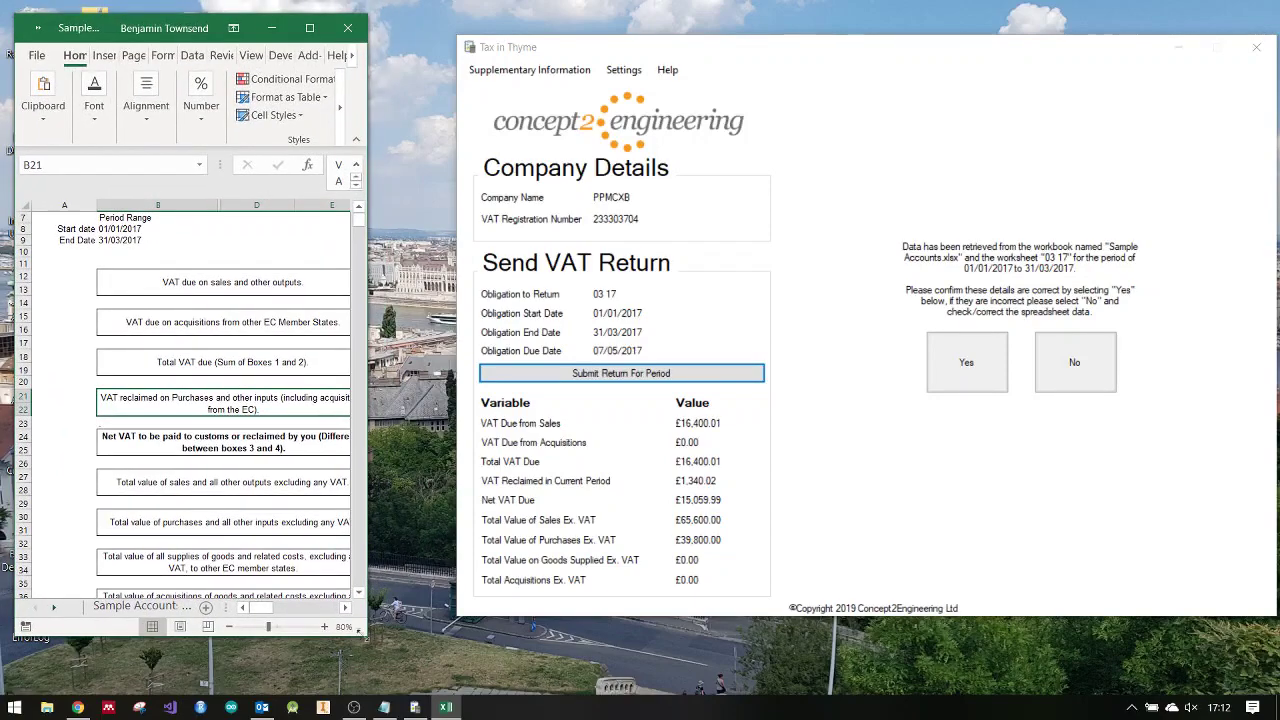
{"action": "left_click_drag", "start_coordinate": [360, 640], "coordinate": [413, 680]}
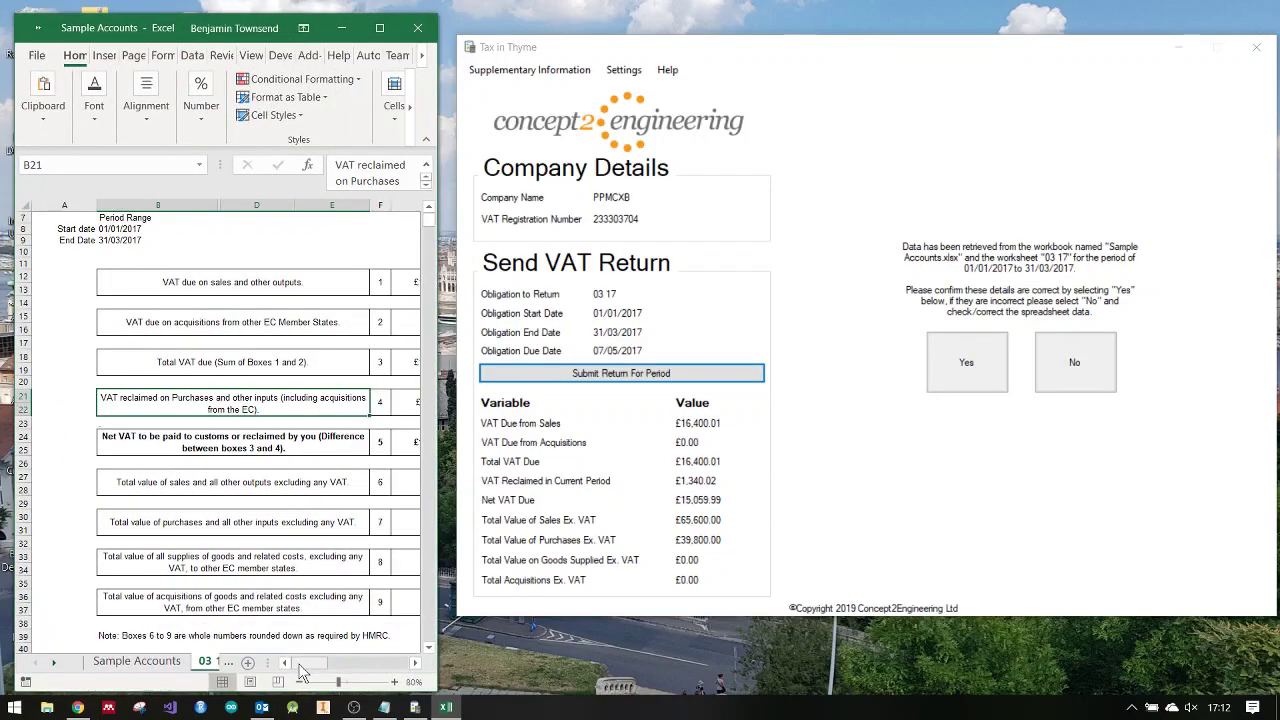
{"action": "left_click_drag", "start_coordinate": [309, 662], "coordinate": [325, 662]}
Step: Check the nine box values on the 03 17 sheet against the imported figures and close the workbook
{"action": "left_click", "coordinate": [241, 282]}
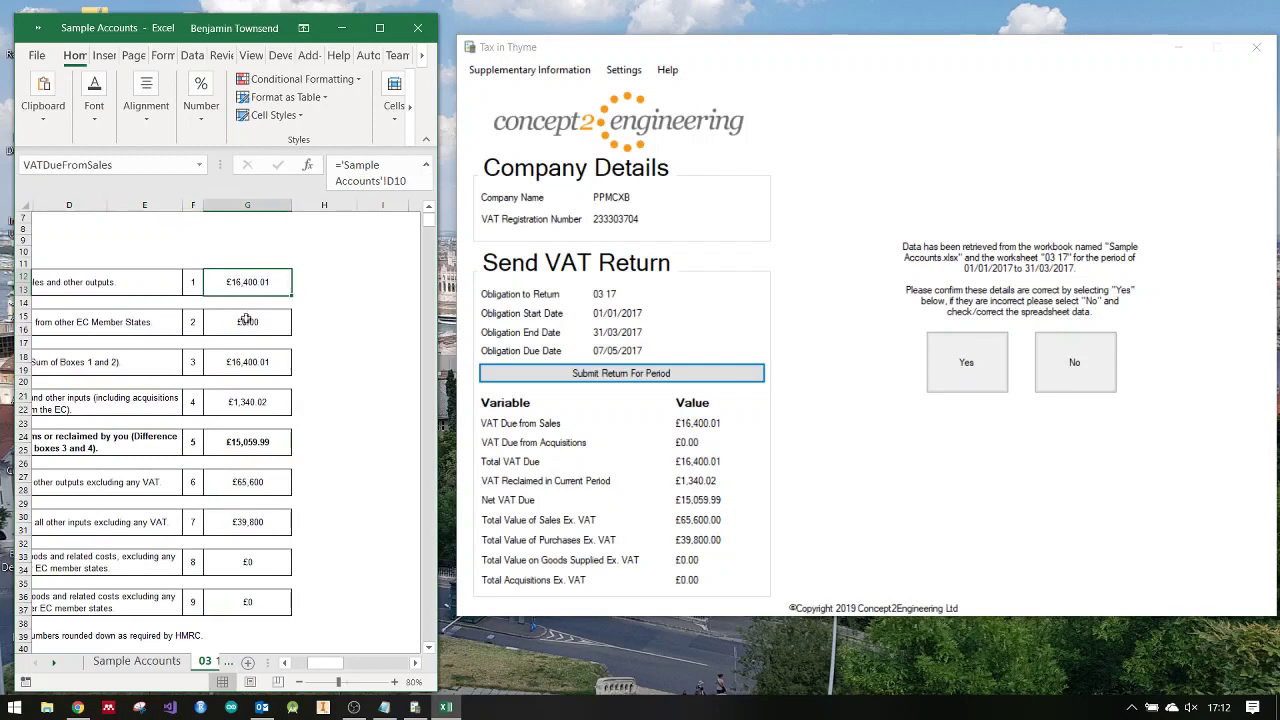
{"action": "left_click", "coordinate": [255, 327]}
{"action": "left_click", "coordinate": [263, 362]}
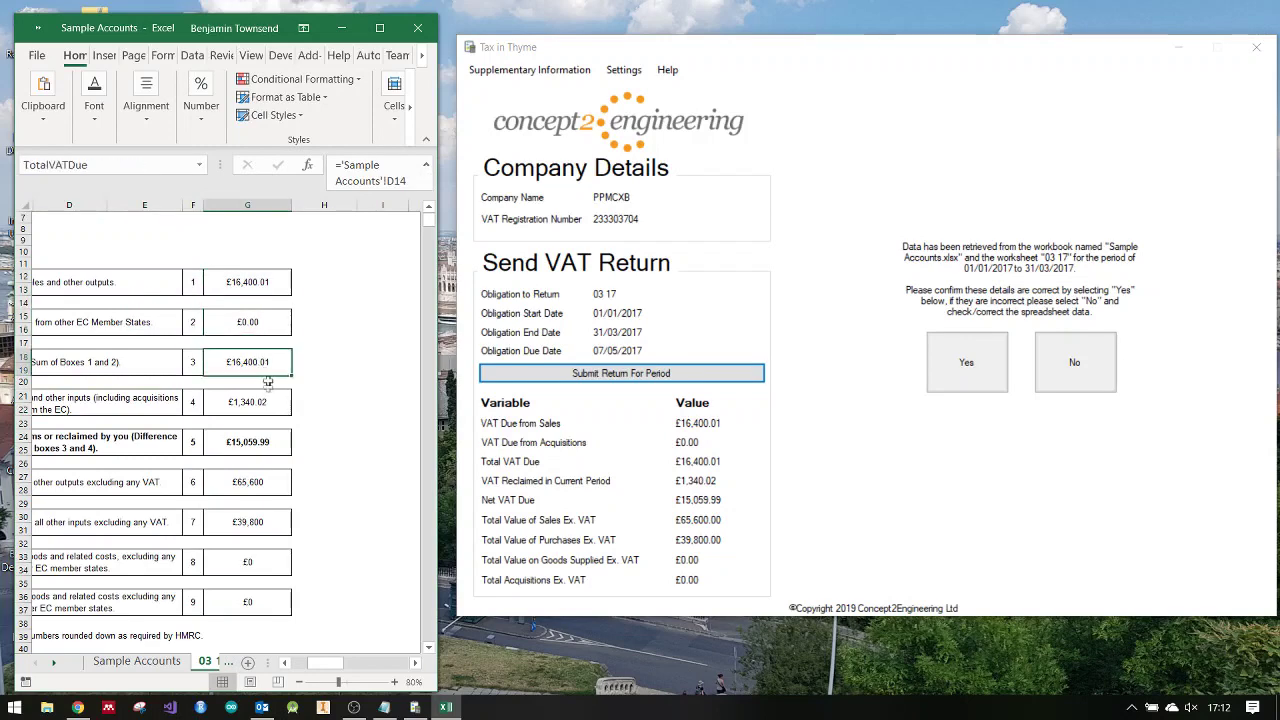
{"action": "left_click", "coordinate": [270, 403]}
{"action": "left_click", "coordinate": [271, 441]}
{"action": "left_click", "coordinate": [271, 484]}
{"action": "left_click", "coordinate": [271, 527]}
{"action": "left_click", "coordinate": [266, 562]}
{"action": "left_click", "coordinate": [262, 582]}
{"action": "left_click", "coordinate": [260, 606]}
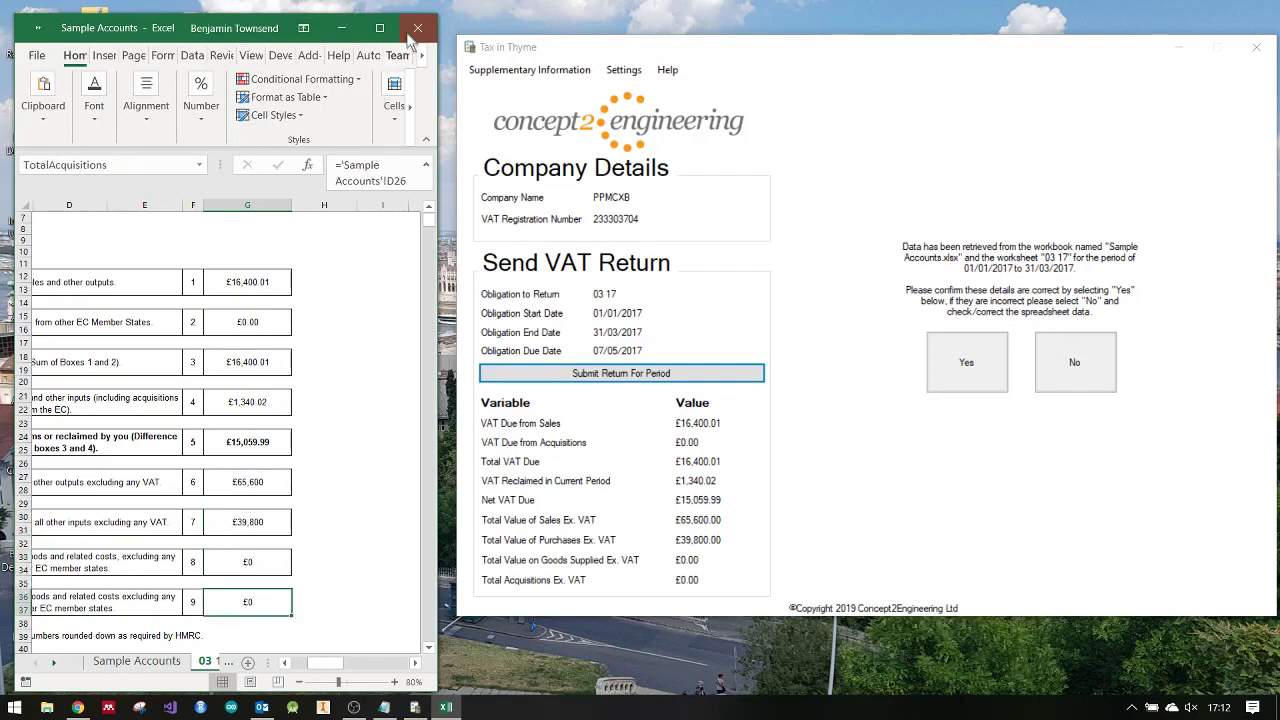
{"action": "left_click", "coordinate": [415, 30]}
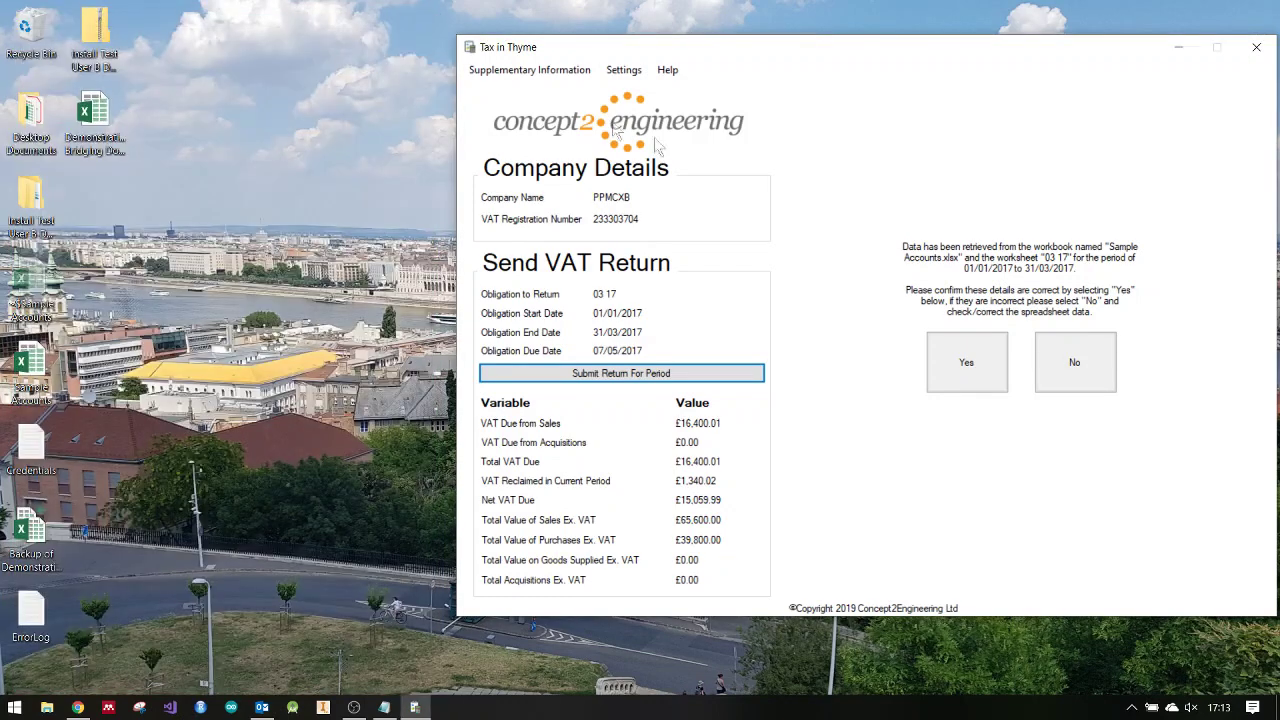
Step: Confirm that the imported return details are correct and accept the legal declaration for submission to HMRC
{"action": "left_click_drag", "start_coordinate": [857, 46], "coordinate": [603, 56]}
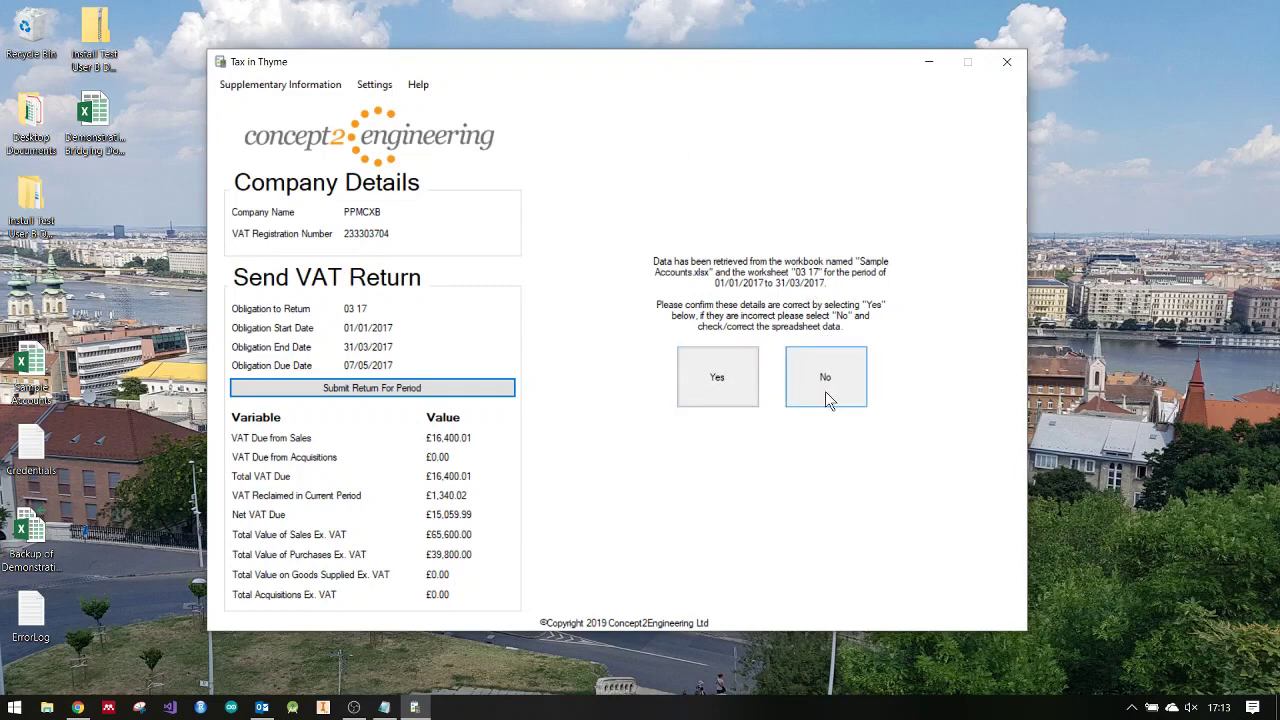
{"action": "left_click", "coordinate": [728, 374]}
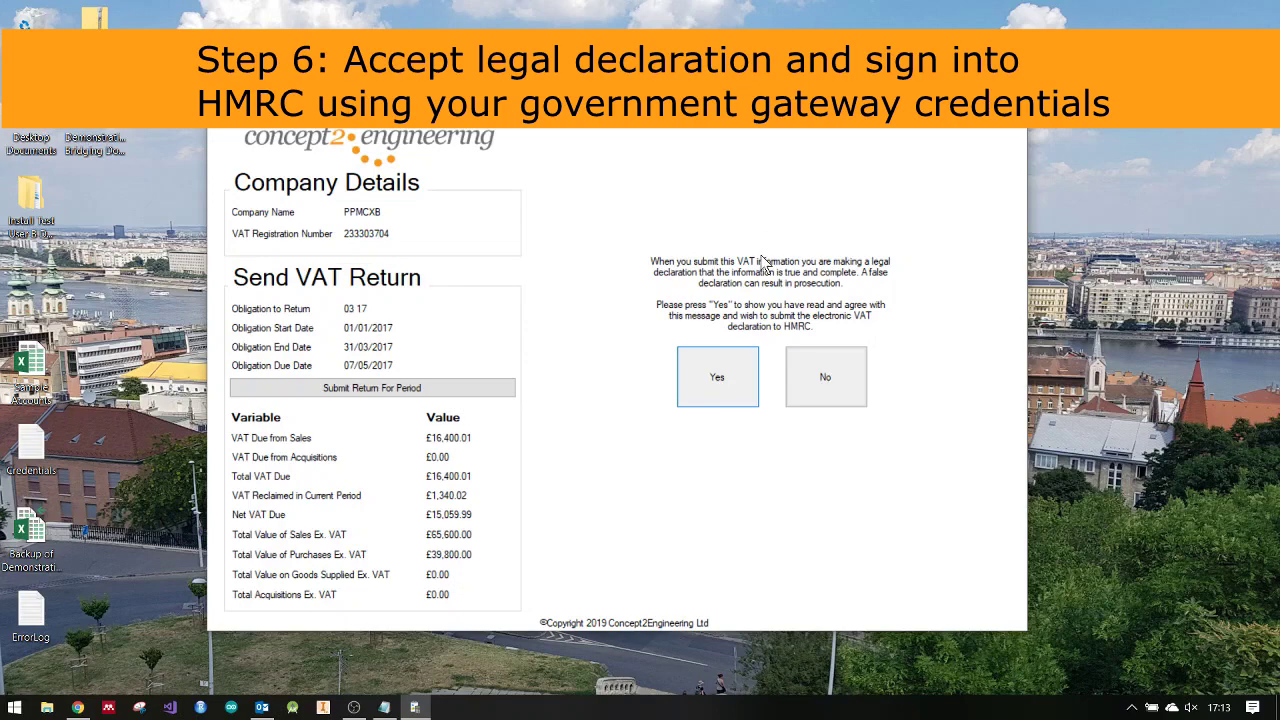
{"action": "key", "text": "Return"}
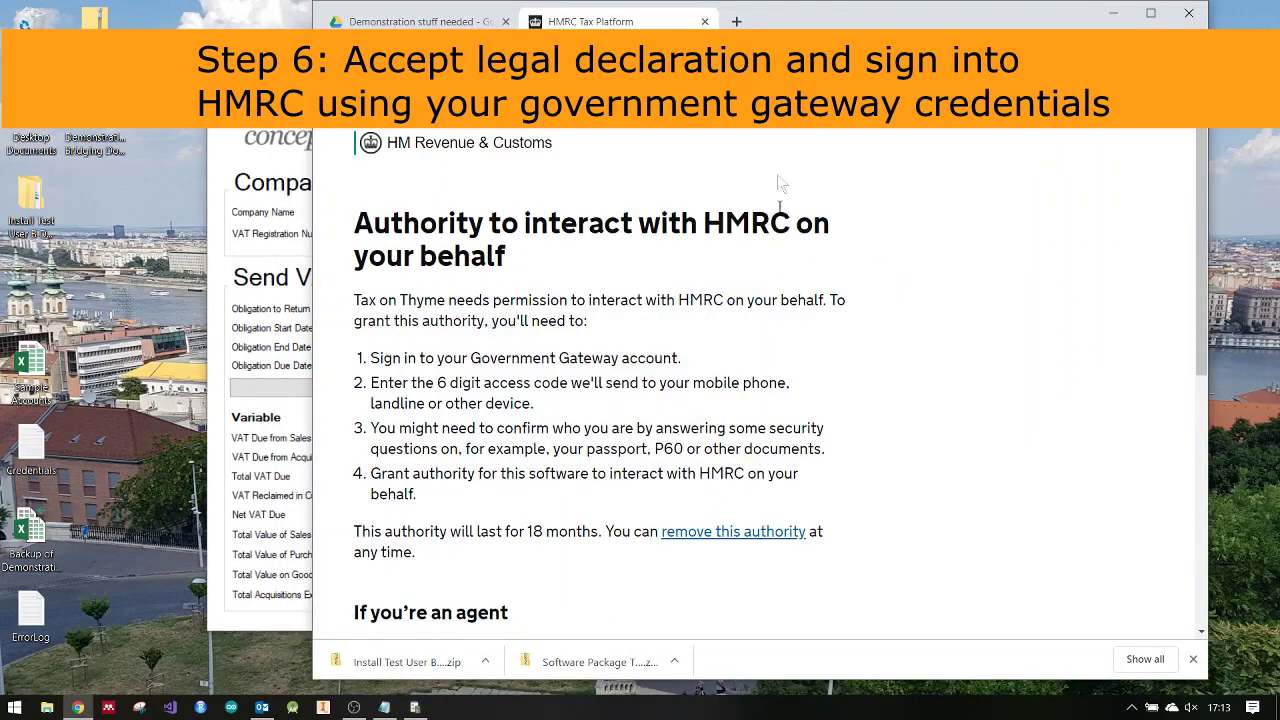
Step: Clear the browser's downloads bar and continue from HMRC's authority information page to the sign-in form
{"action": "scroll", "coordinate": [600, 327], "scroll_direction": "down", "scroll_amount": 3}
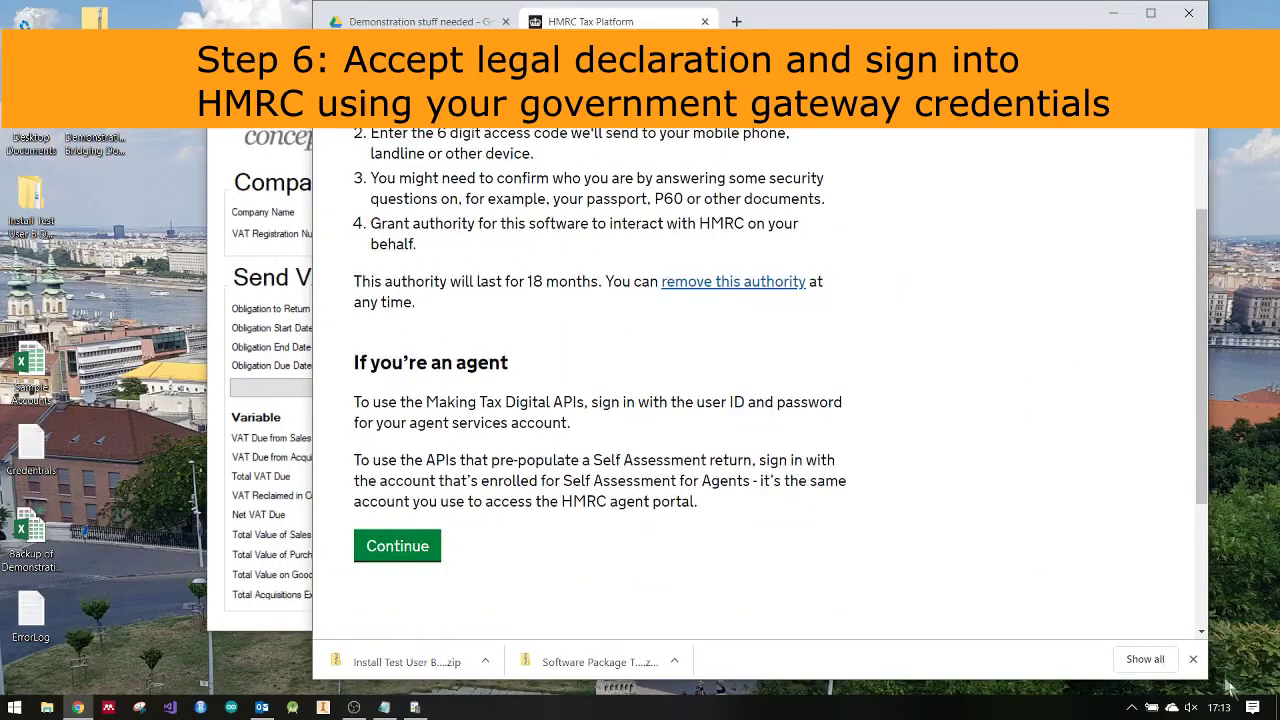
{"action": "left_click", "coordinate": [1193, 661]}
{"action": "scroll", "coordinate": [441, 510], "scroll_direction": "up", "scroll_amount": 1}
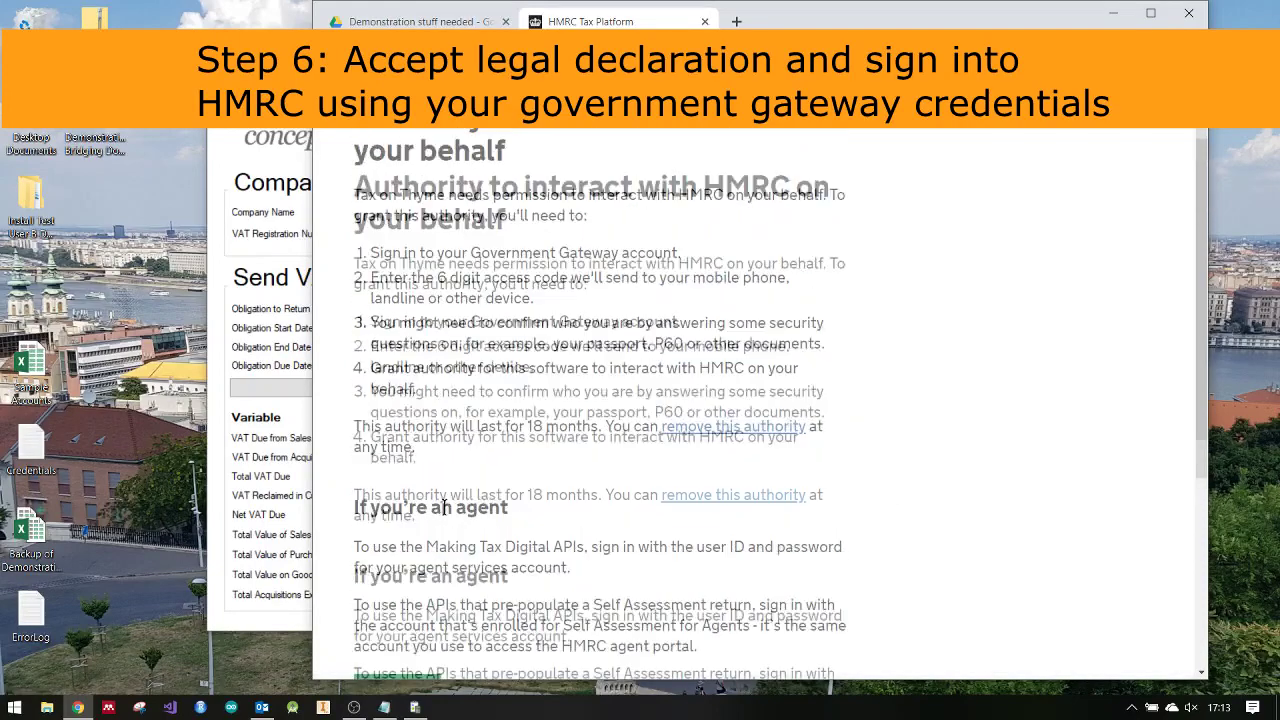
{"action": "left_click", "coordinate": [431, 621]}
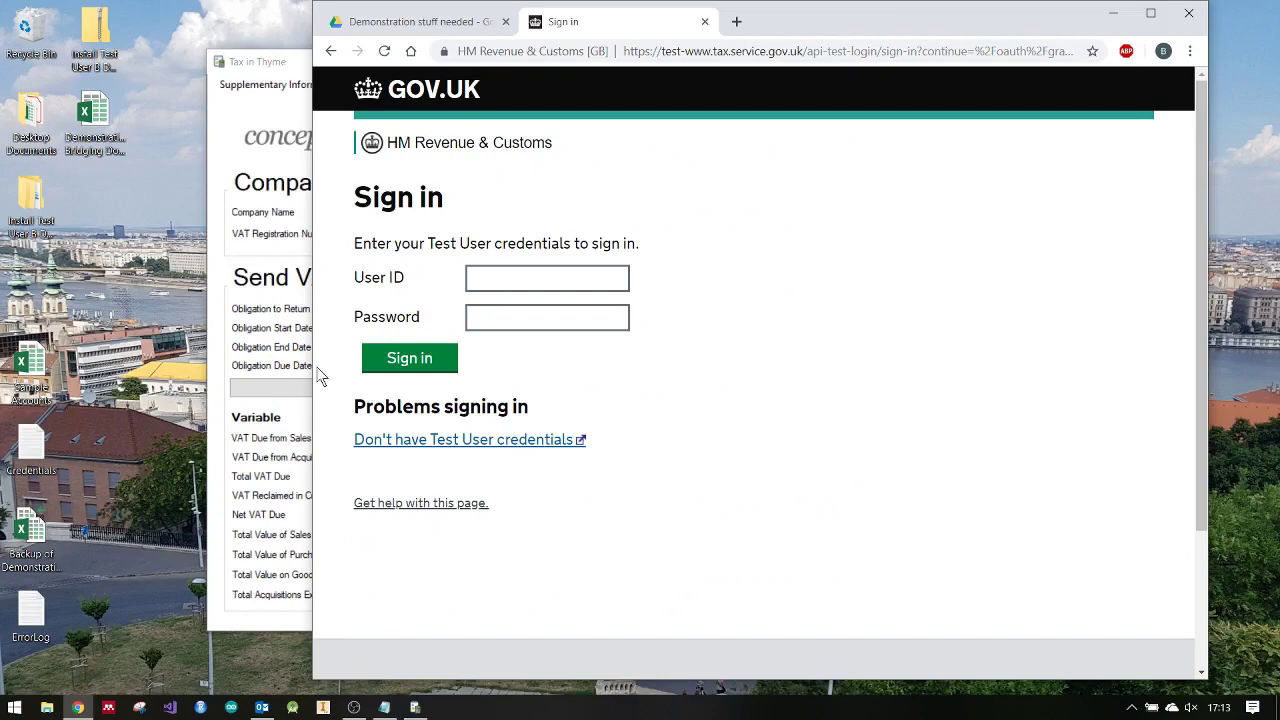
Step: Sign in to HMRC with Test User B's Government Gateway user ID and password from Credentials, and grant the software authority
{"action": "left_click_drag", "start_coordinate": [307, 372], "coordinate": [476, 372]}
{"action": "left_click_drag", "start_coordinate": [975, 28], "coordinate": [1035, 32]}
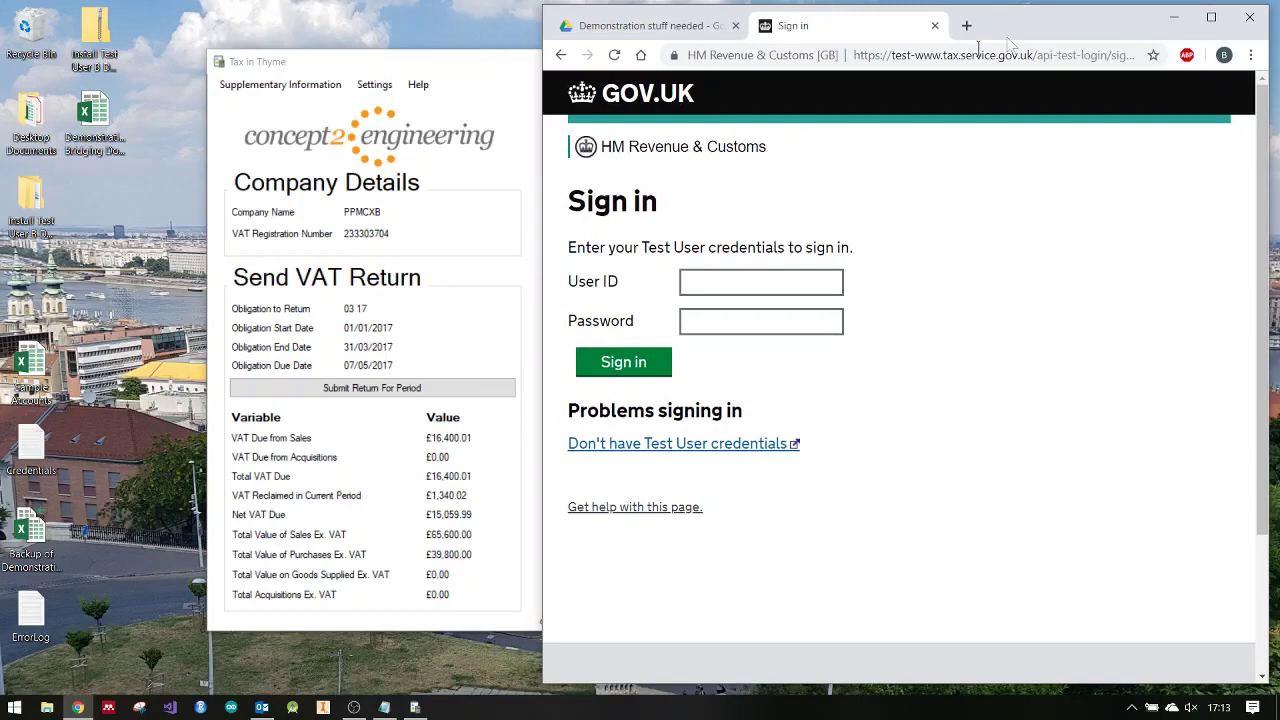
{"action": "left_click", "coordinate": [385, 707]}
{"action": "left_click", "coordinate": [802, 282]}
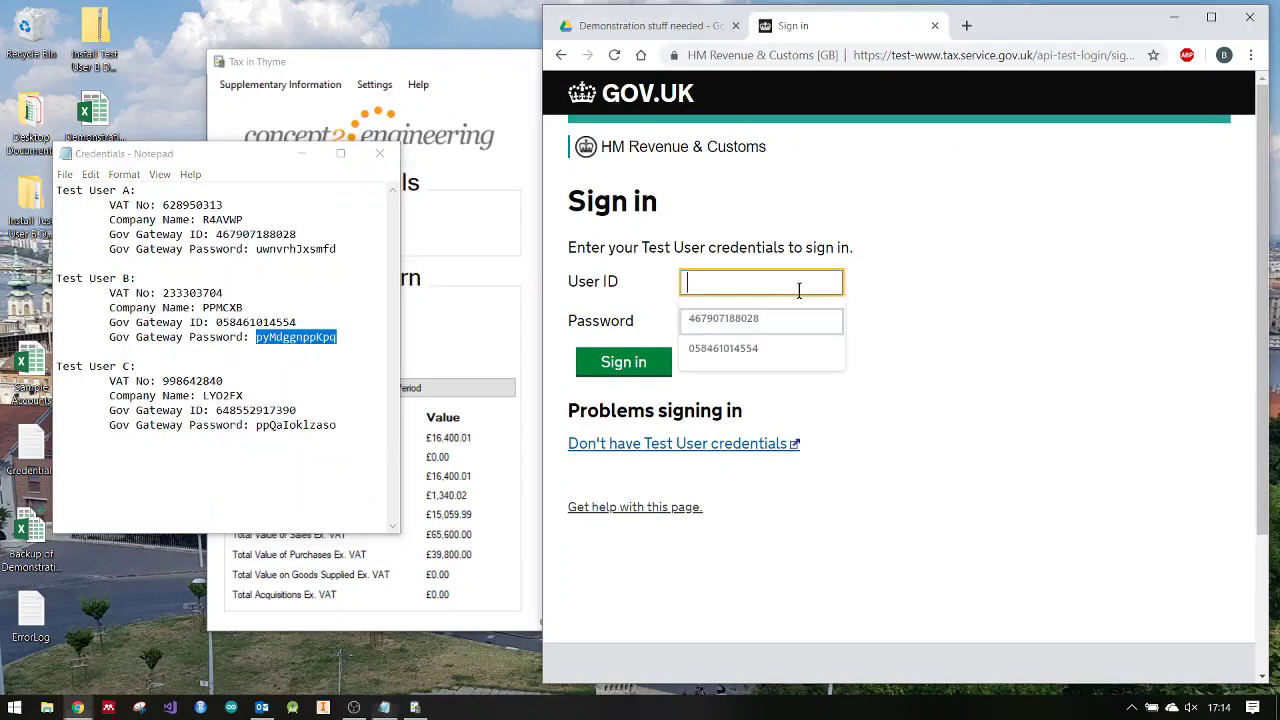
{"action": "left_click", "coordinate": [841, 272]}
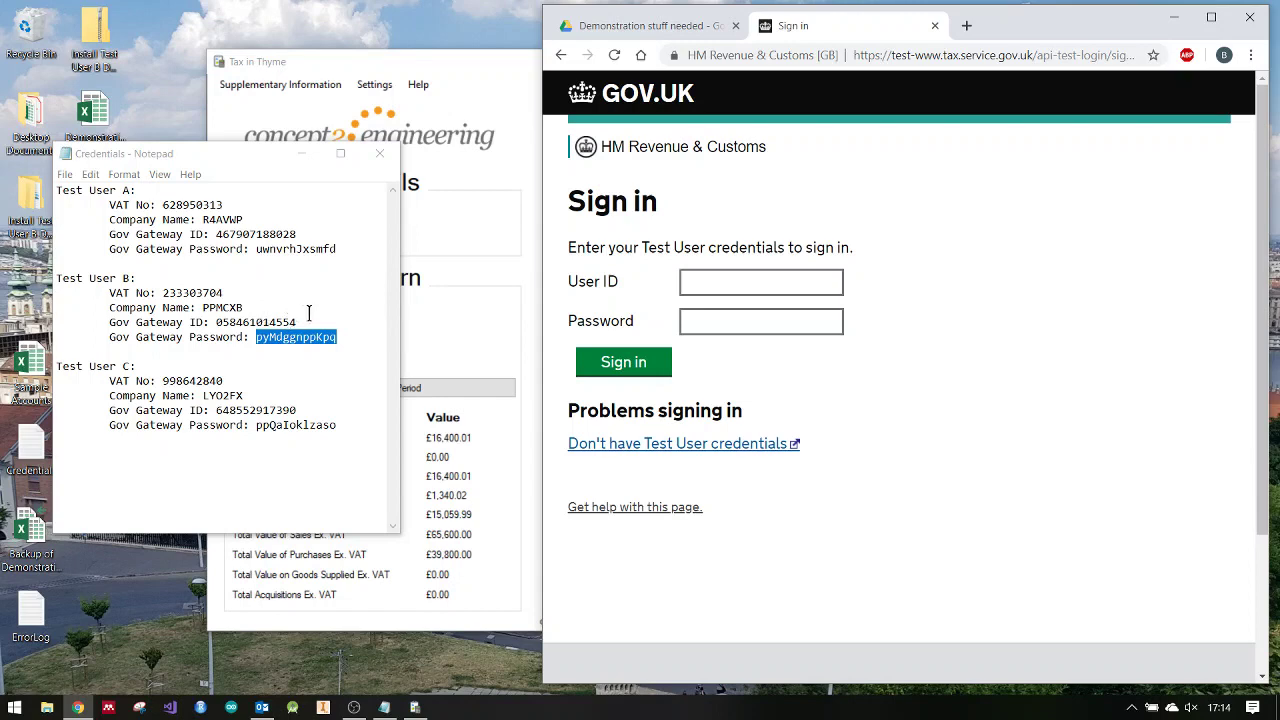
{"action": "left_click_drag", "start_coordinate": [313, 325], "coordinate": [205, 322]}
{"action": "key", "text": "ctrl+c"}
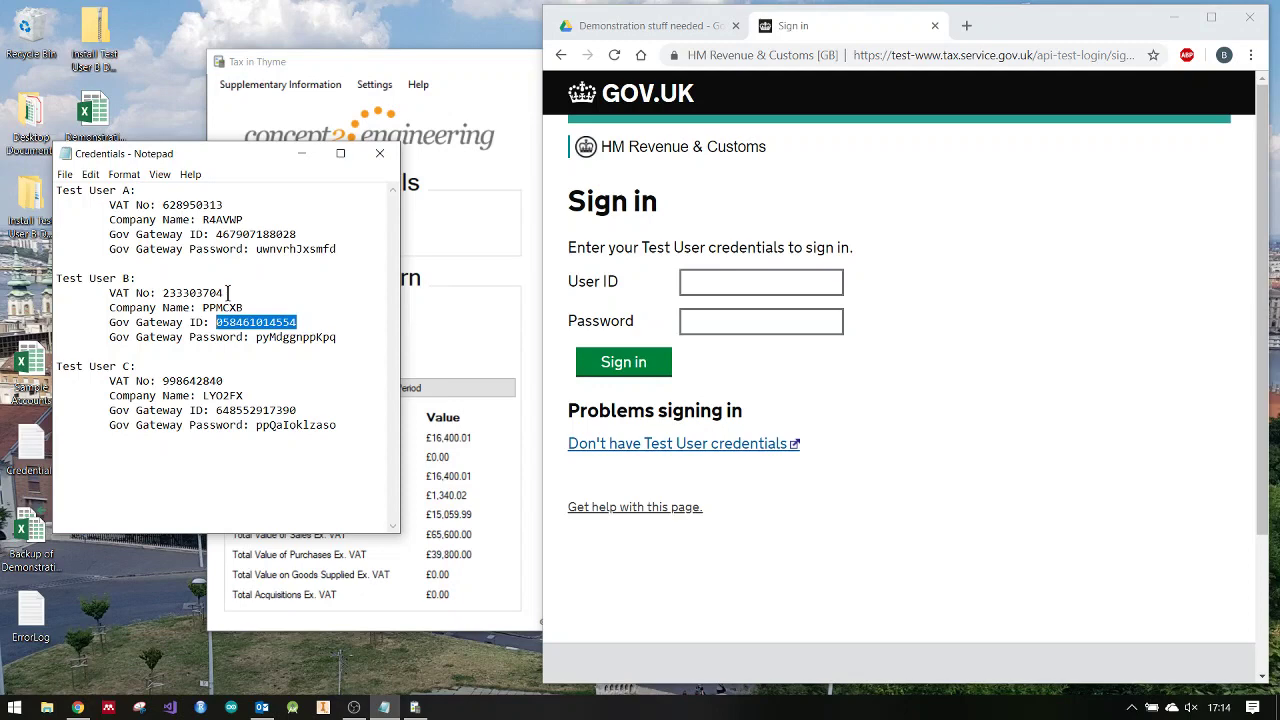
{"action": "left_click", "coordinate": [780, 284]}
{"action": "key", "text": "ctrl+v"}
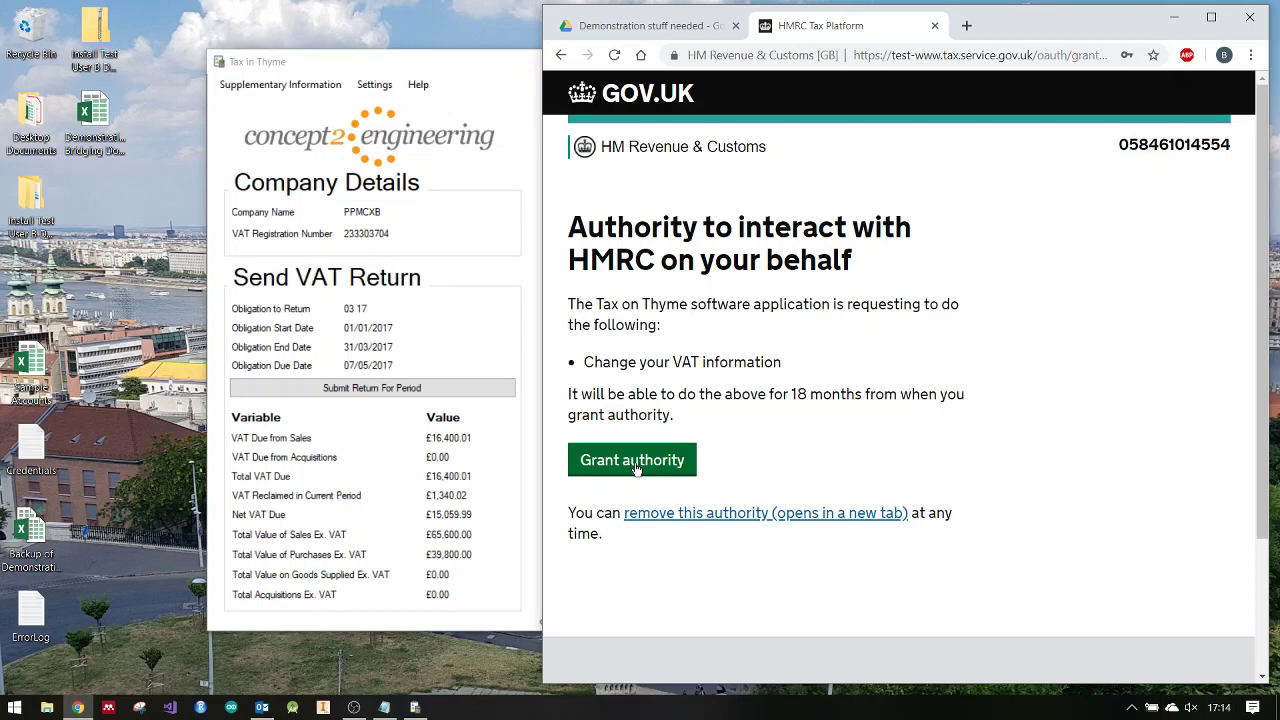
{"action": "left_click", "coordinate": [637, 462]}
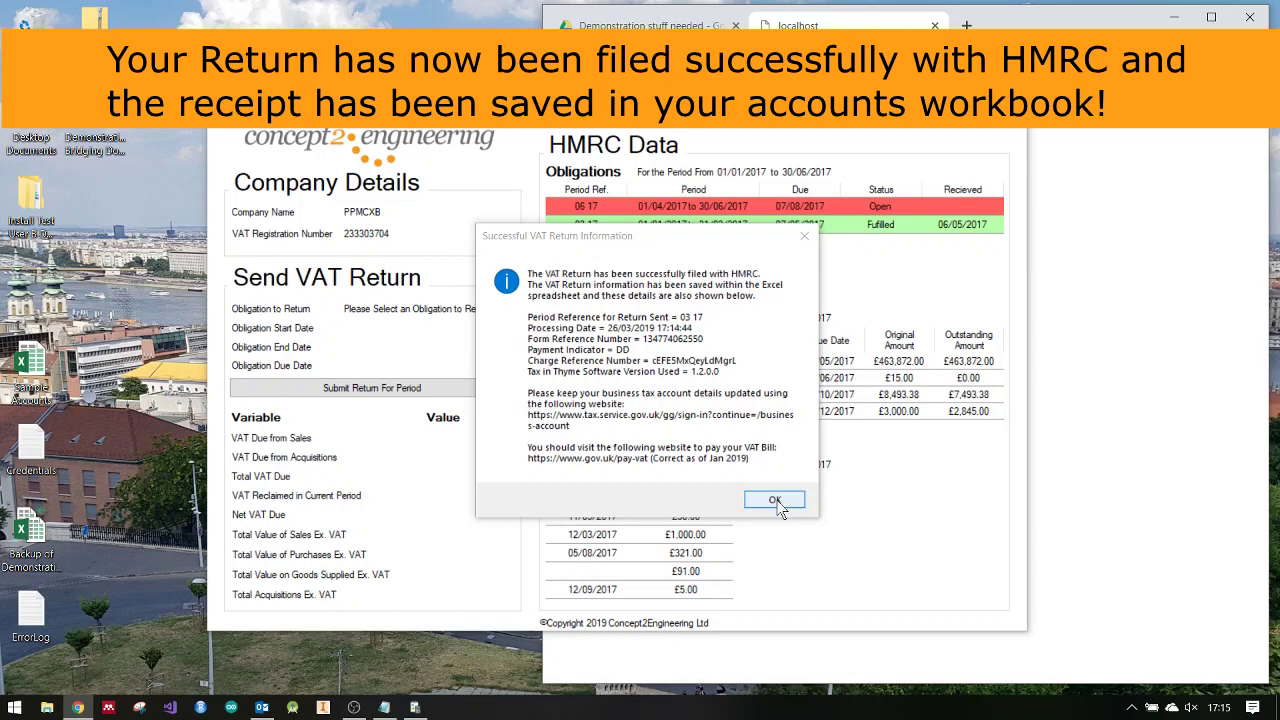
Step: Dismiss the filing confirmation, examine the Return Receipt on the 03 17 sheet of Sample Accounts, and close the workbook
{"action": "left_click", "coordinate": [775, 501]}
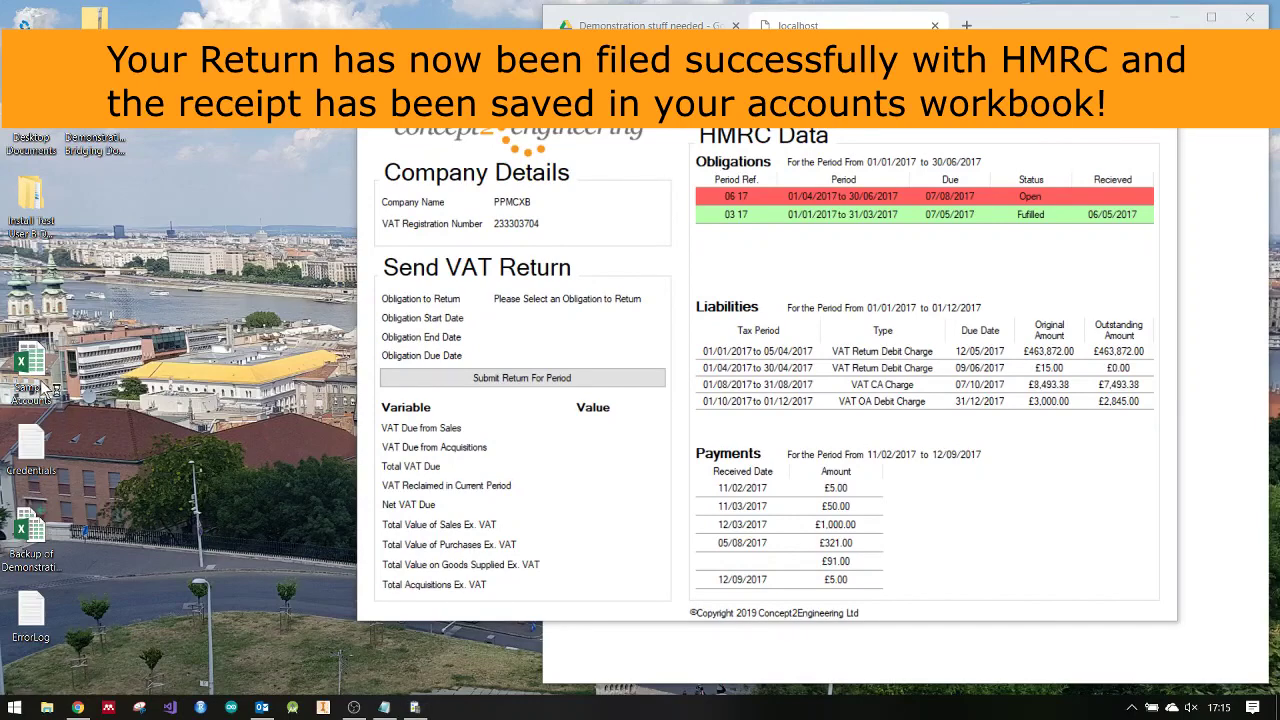
{"action": "double_click", "coordinate": [45, 390]}
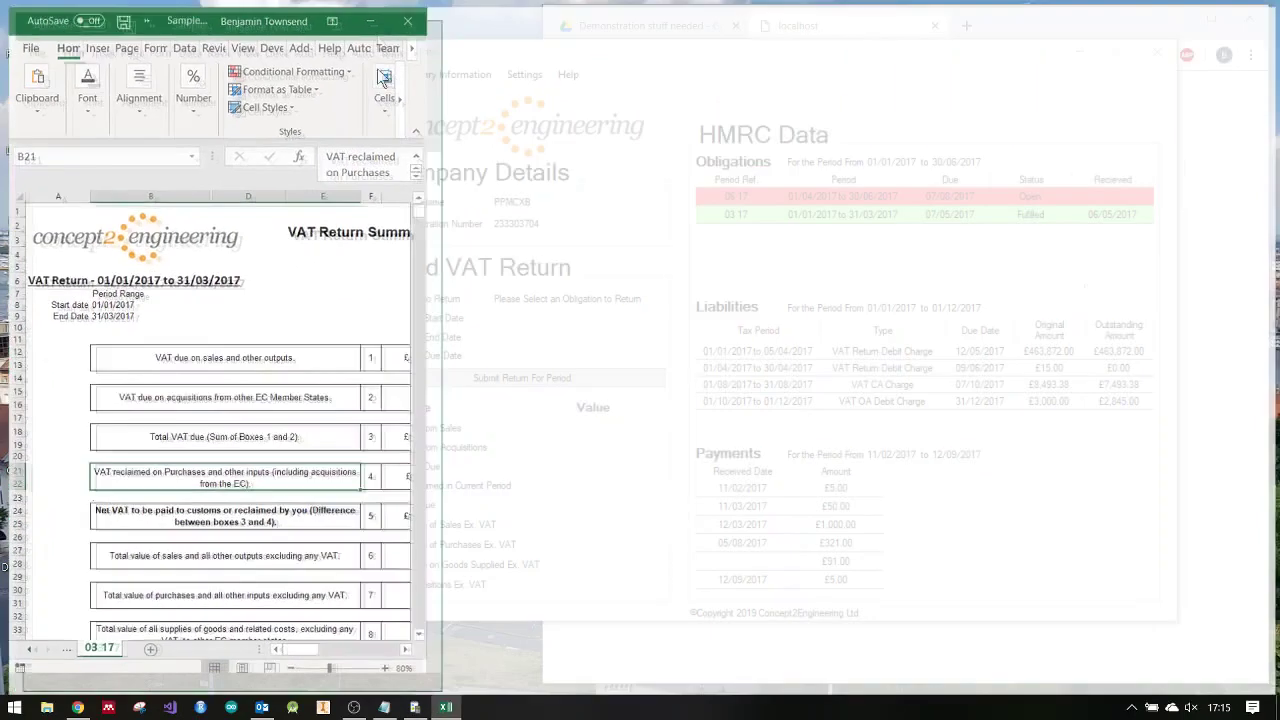
{"action": "scroll", "coordinate": [410, 375], "scroll_direction": "down", "scroll_amount": 5}
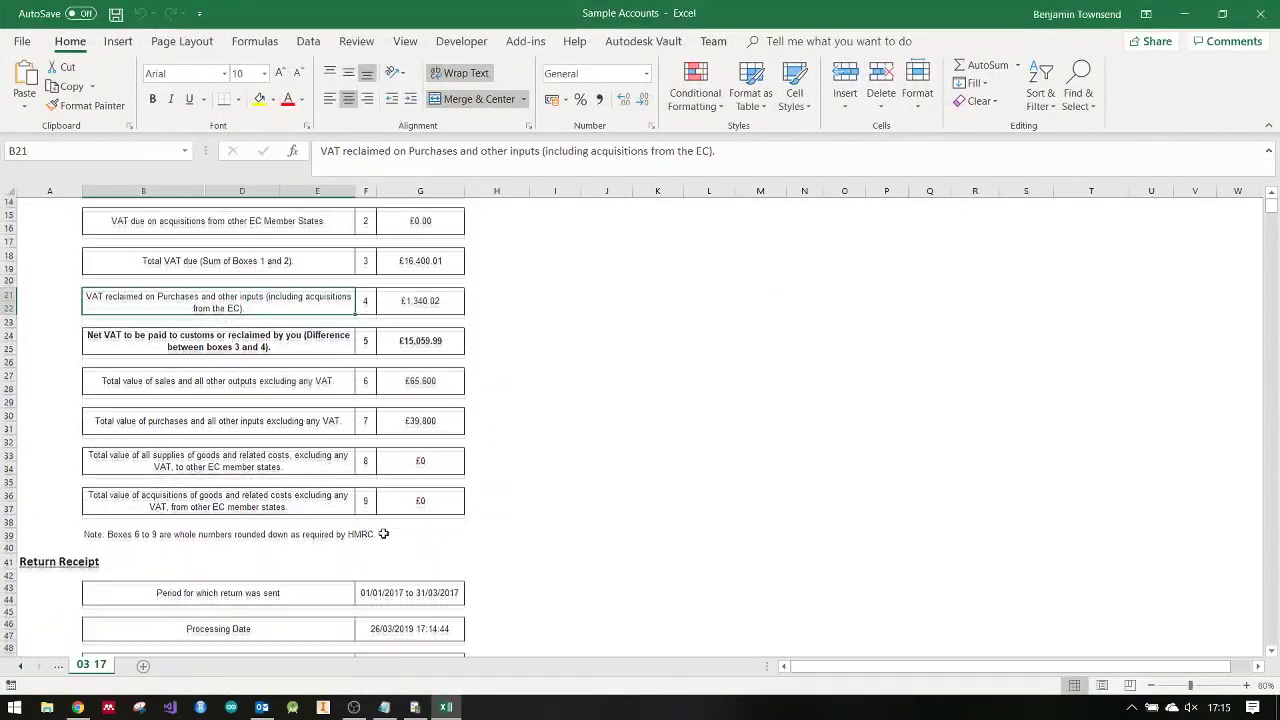
{"action": "scroll", "coordinate": [383, 534], "scroll_direction": "down", "scroll_amount": 7}
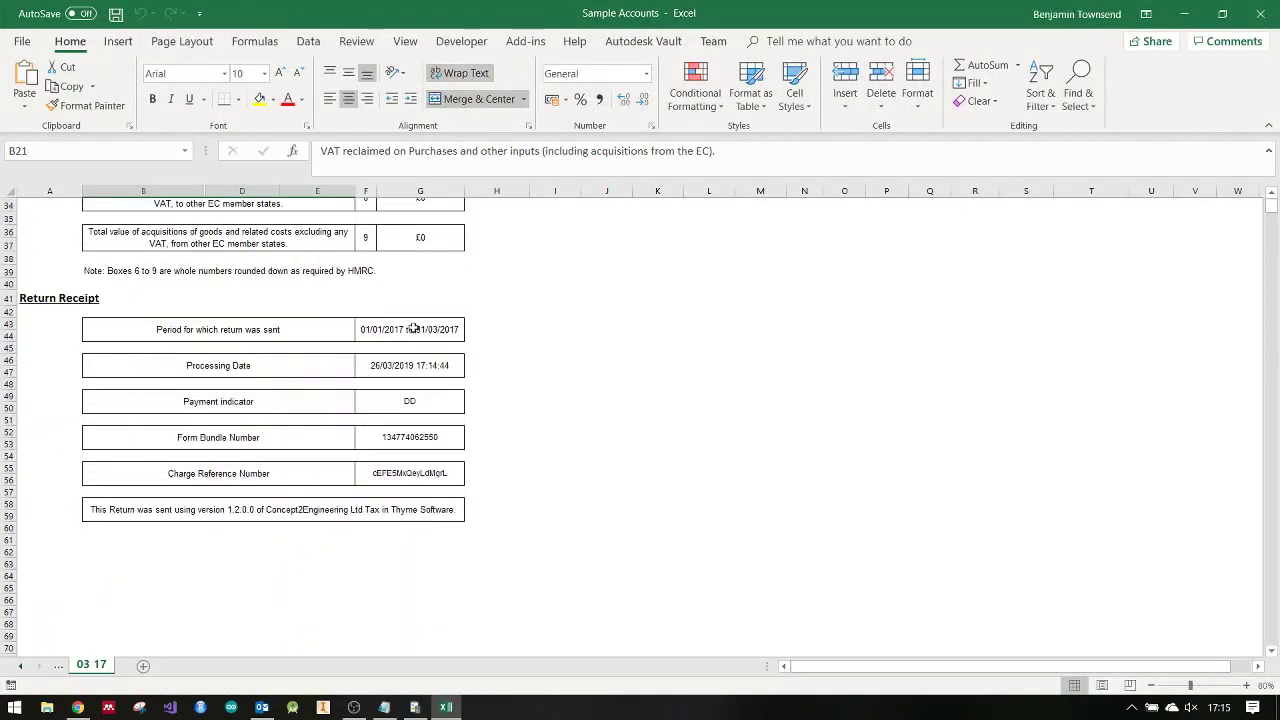
{"action": "left_click_drag", "start_coordinate": [414, 328], "coordinate": [417, 520]}
{"action": "left_click", "coordinate": [531, 447]}
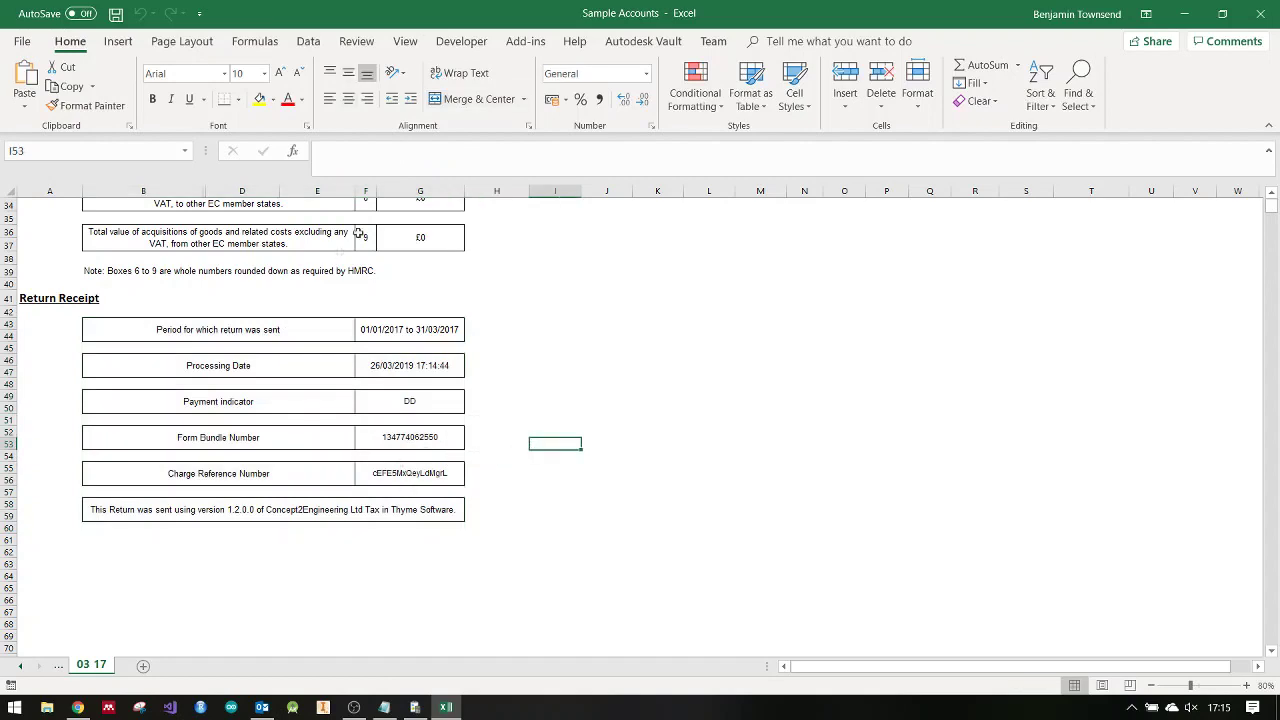
{"action": "scroll", "coordinate": [452, 433], "scroll_direction": "up", "scroll_amount": 4}
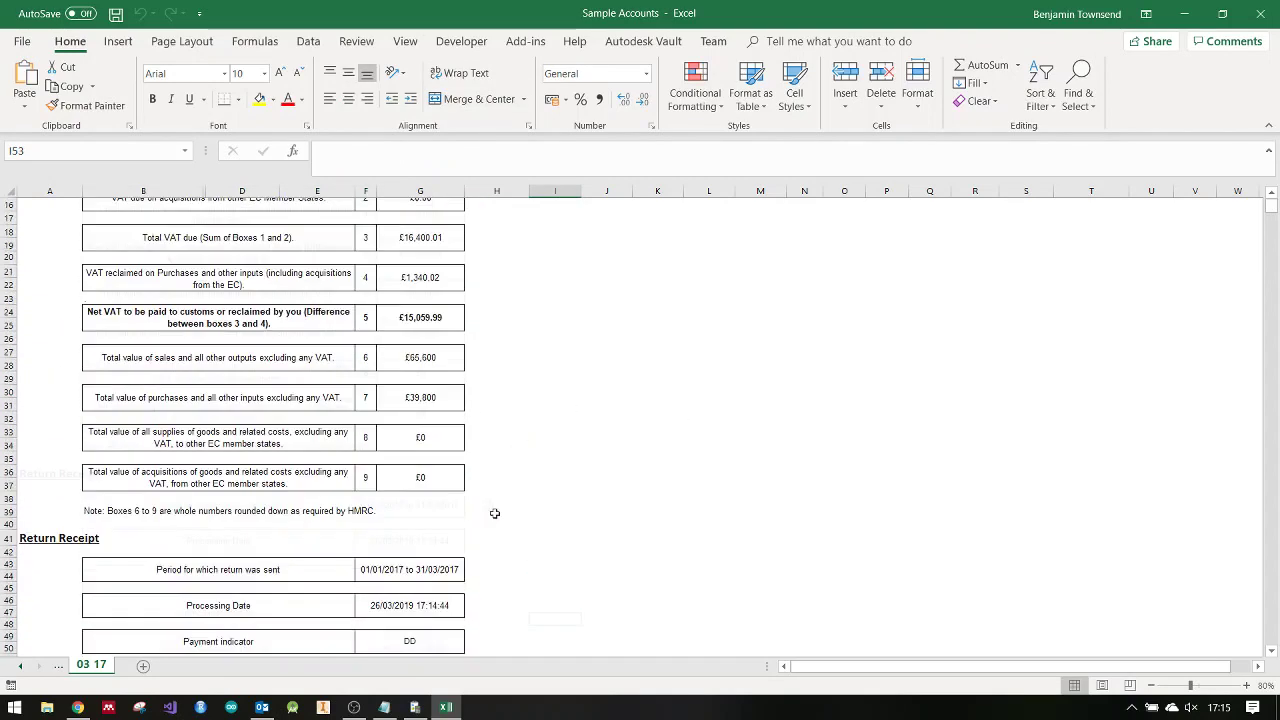
{"action": "key", "text": "alt+F4"}
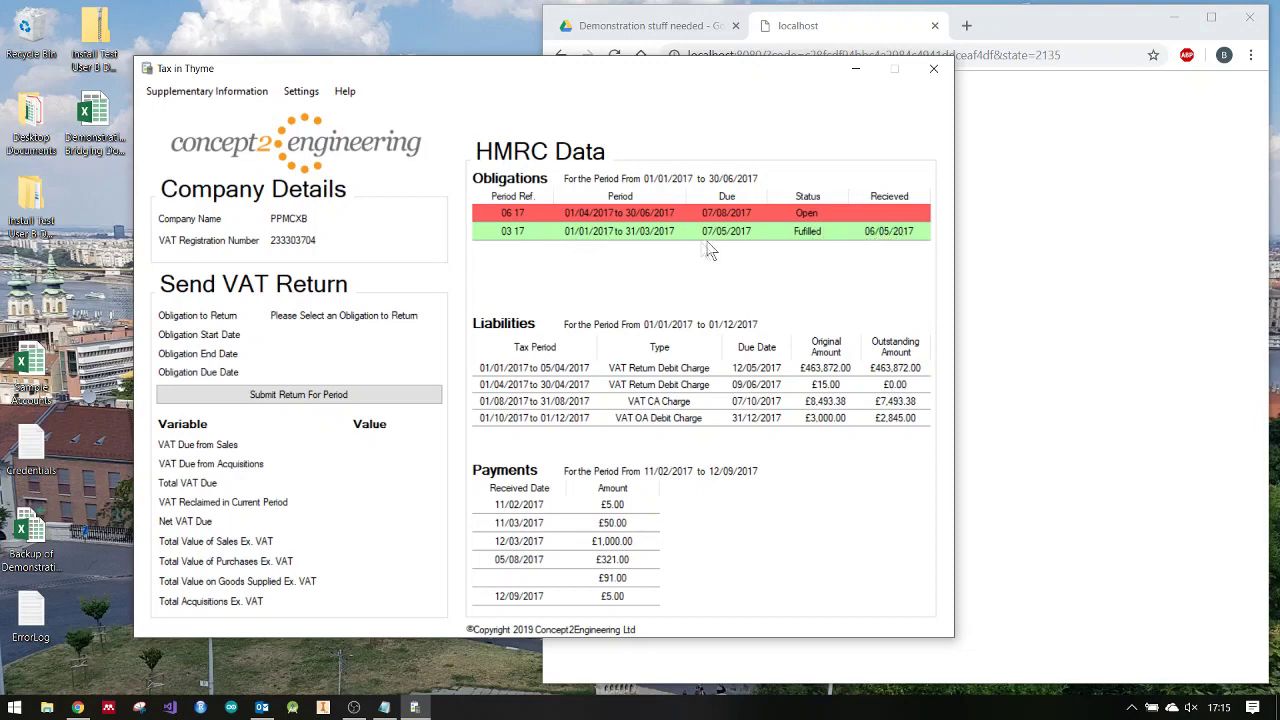
Step: View the submitted return details for obligation 03 17 in Tax in Thyme and close them
{"action": "double_click", "coordinate": [668, 232]}
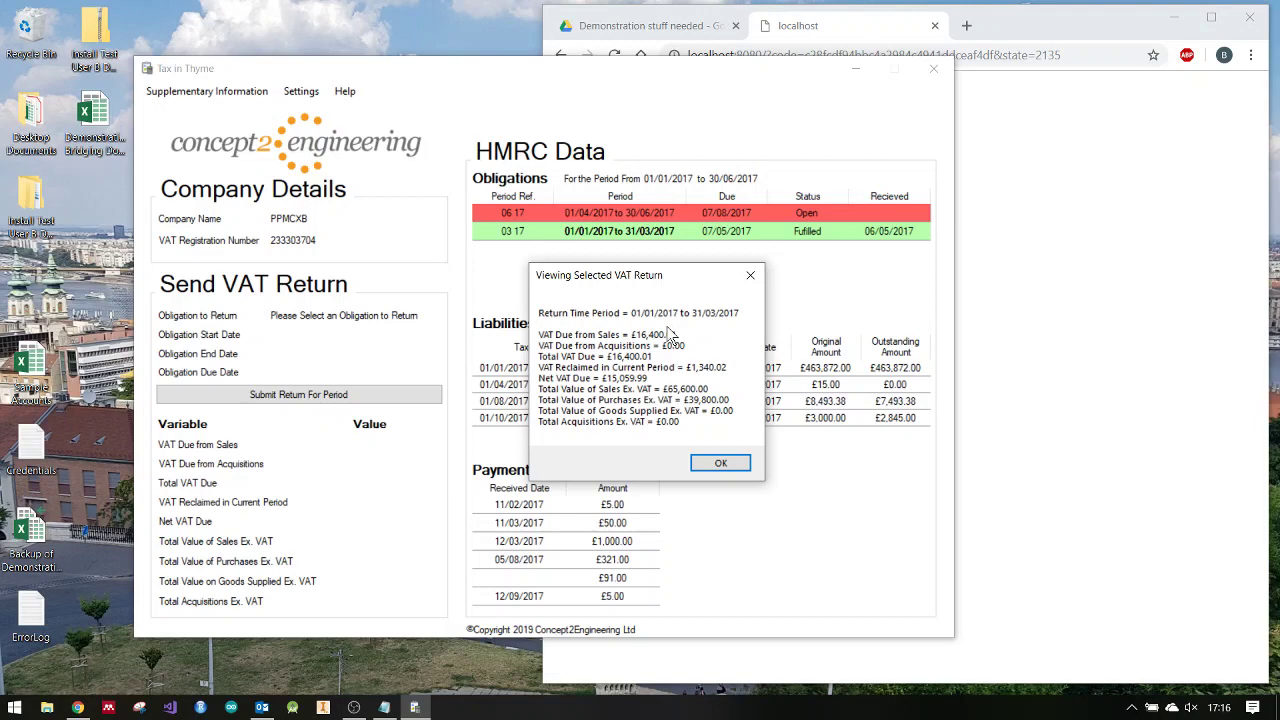
{"action": "left_click", "coordinate": [726, 465]}
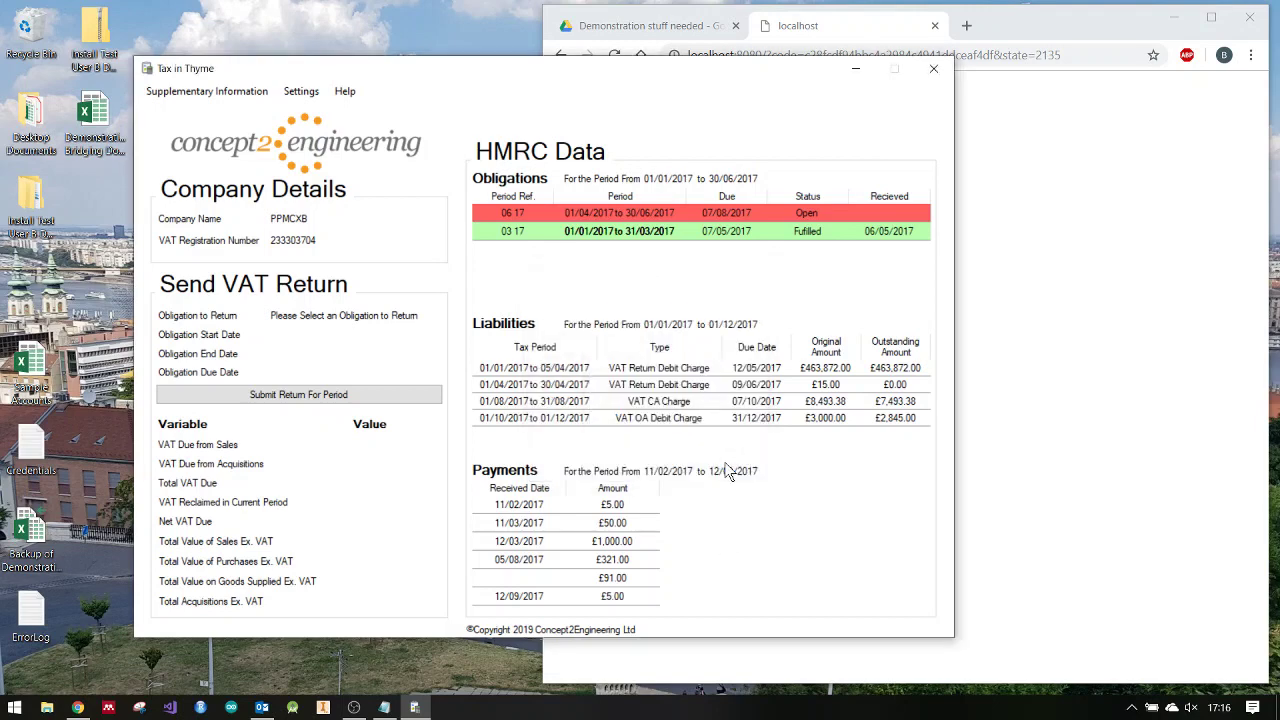